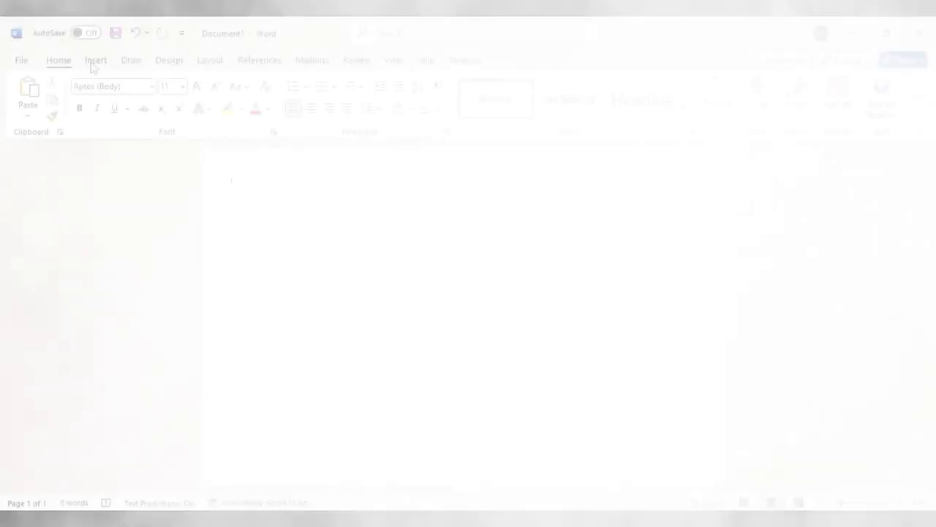
Cover the whole page with an 11.53" × 19.04" rectangle filled Dark Teal
left_click(94, 62)
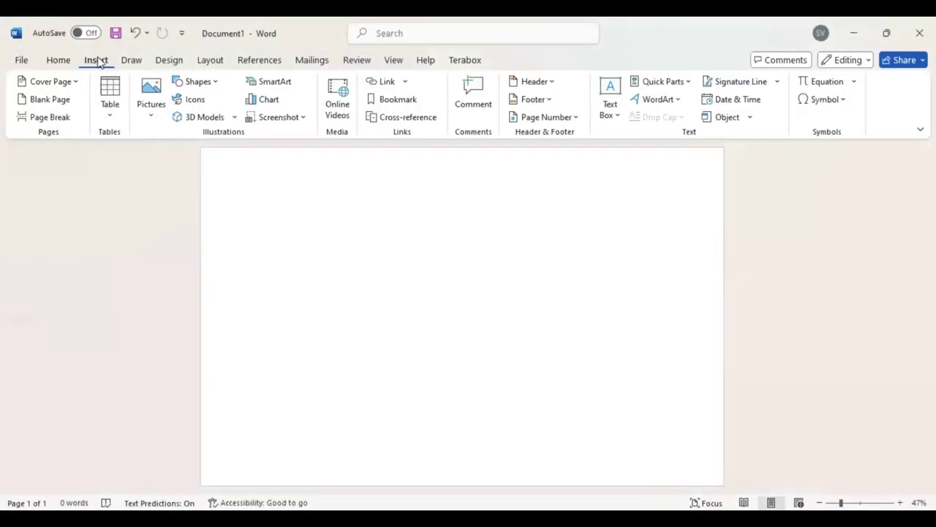
left_click(215, 83)
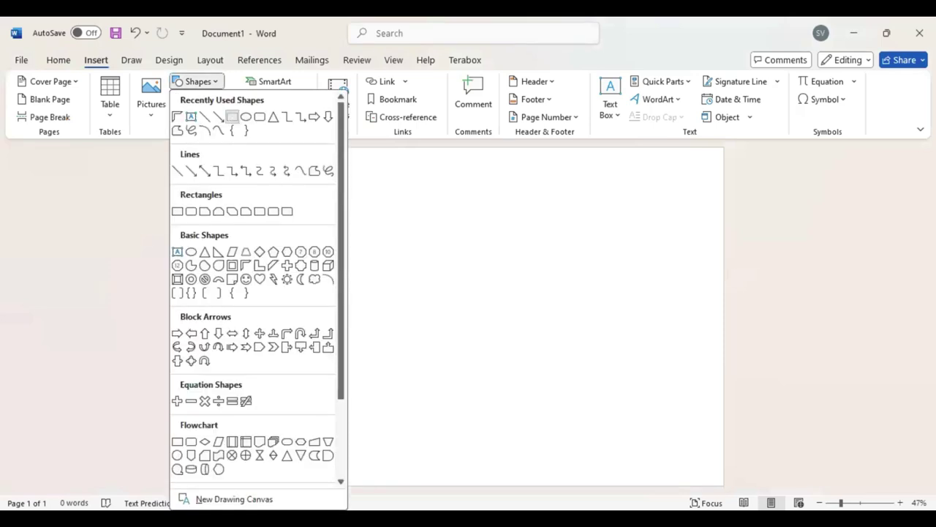
left_click_drag(201, 150, 770, 494)
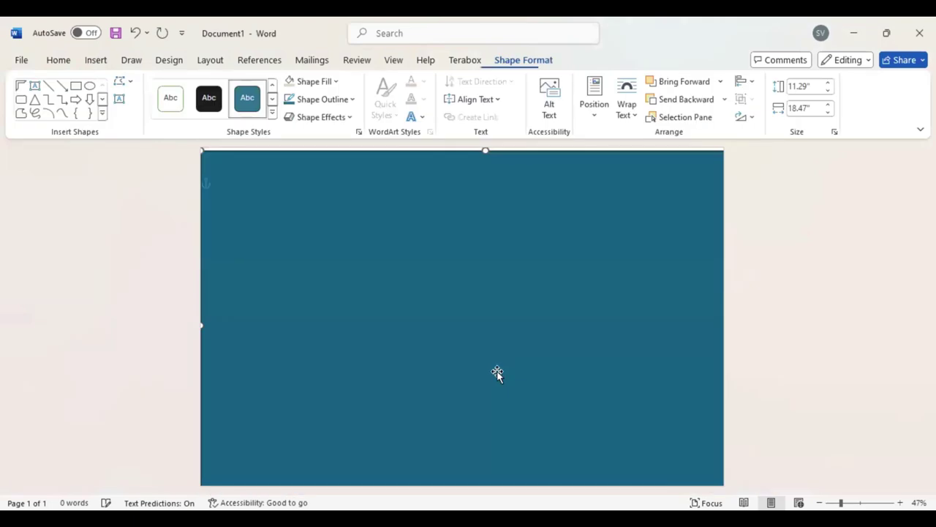
left_click_drag(204, 152, 182, 138)
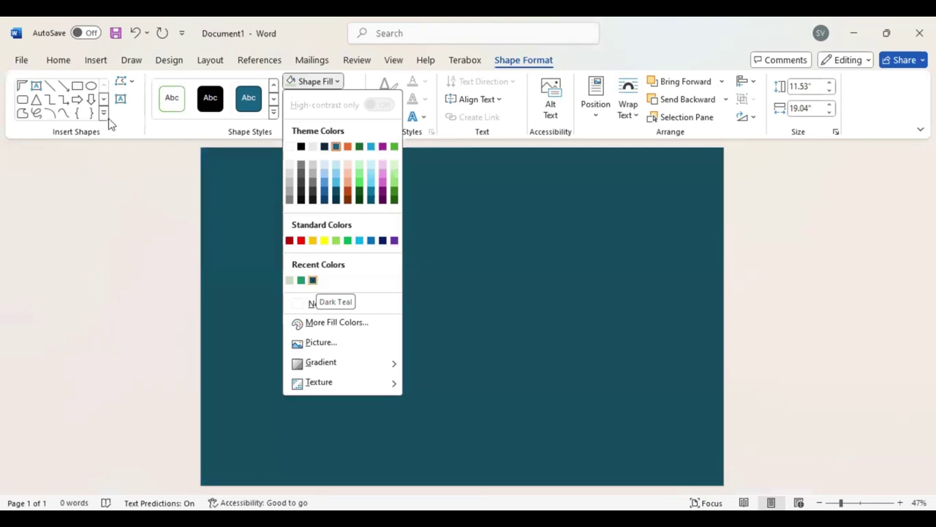
left_click(77, 86)
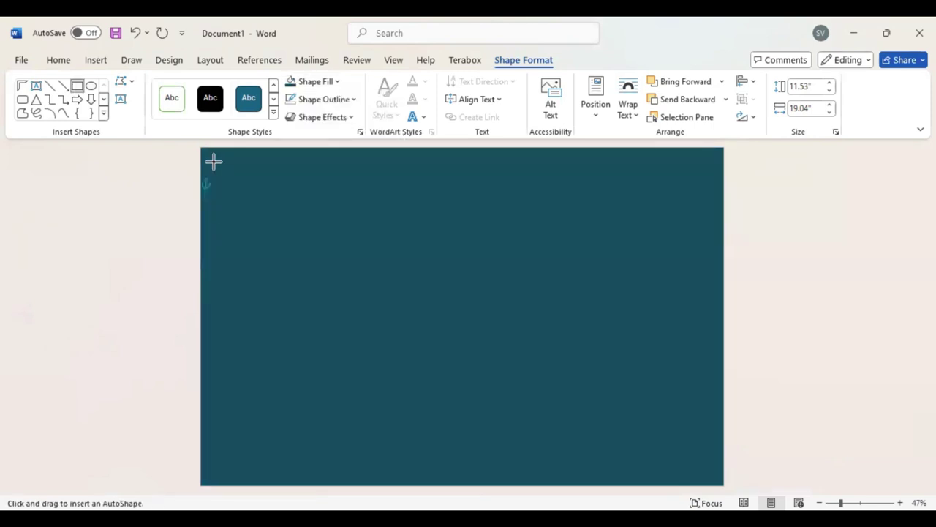
Draw a 10.07" × 15.98" white rectangle centred inside the teal one, forming a border
mouse_move(218, 165)
left_mouse_down()
mouse_move(626, 345)
mouse_move(708, 473)
left_mouse_up()
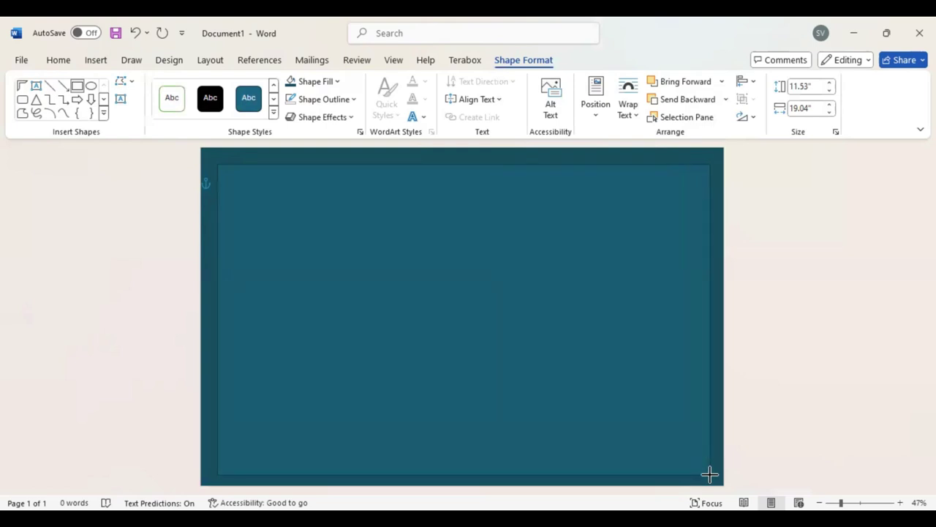
left_click(525, 338)
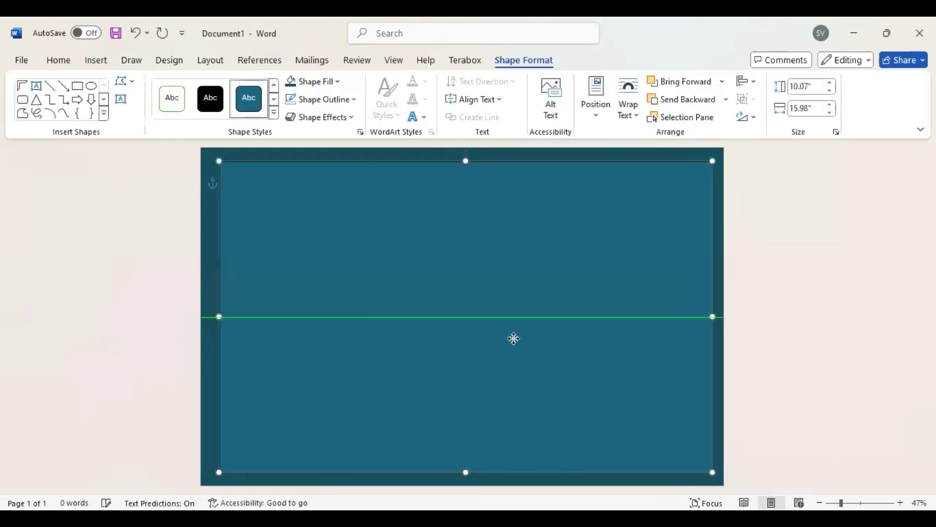
left_click_drag(524, 338, 521, 338)
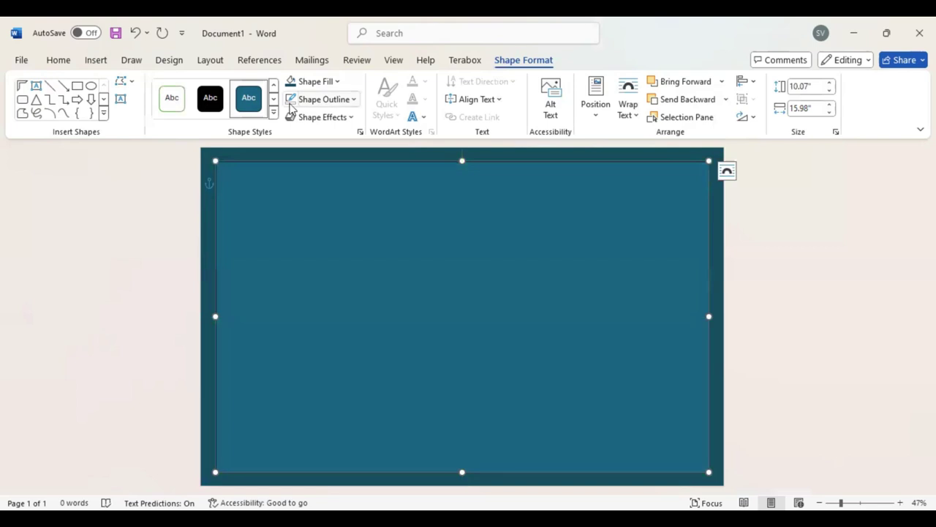
left_click(339, 83)
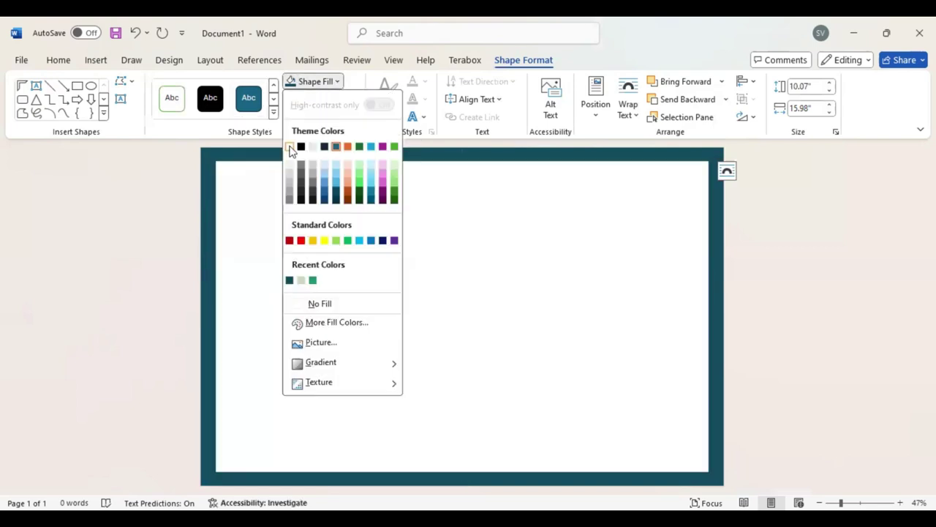
left_click(290, 147)
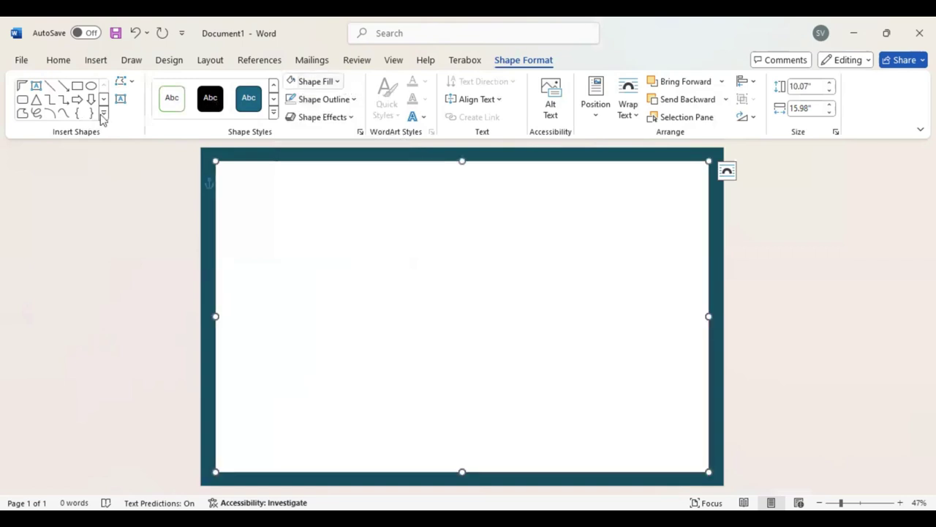
left_click(21, 86)
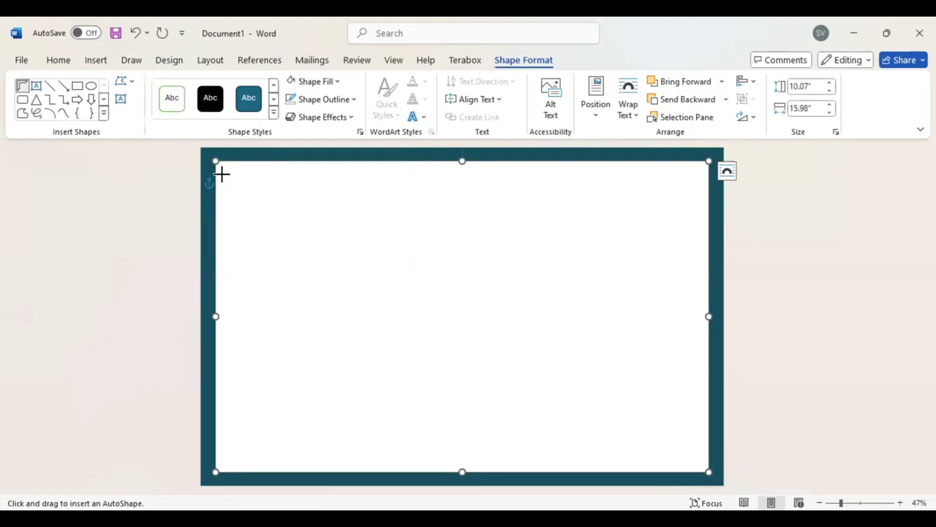
Draw a thin 1.87" × 1.82" teal half-frame snug in the top-left corner of the white area
left_click_drag(223, 176, 269, 227)
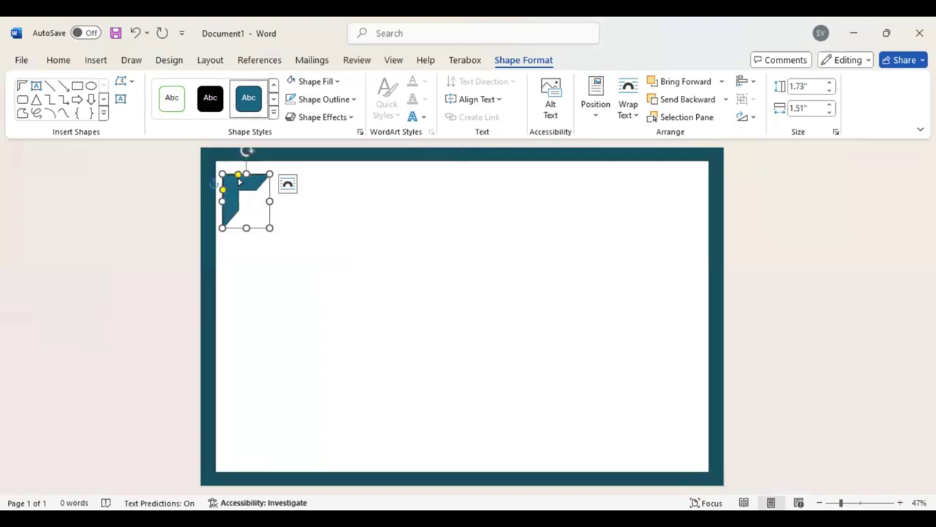
left_click_drag(237, 176, 224, 192)
left_click_drag(224, 189, 274, 201)
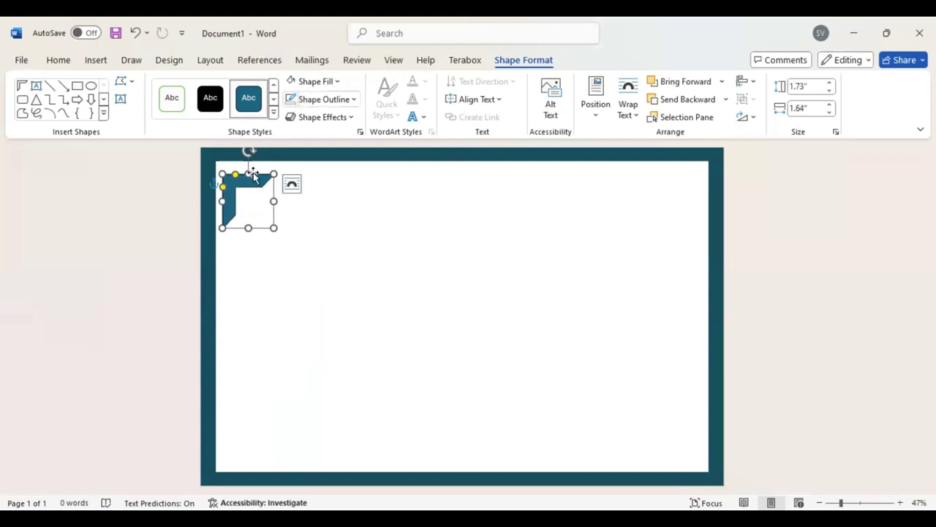
key("ctrl+z")
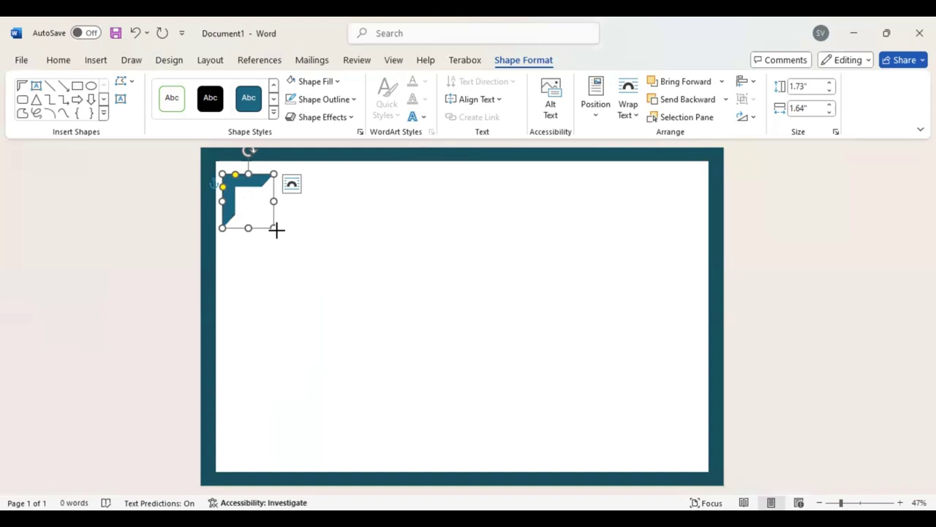
left_click_drag(274, 228, 279, 232)
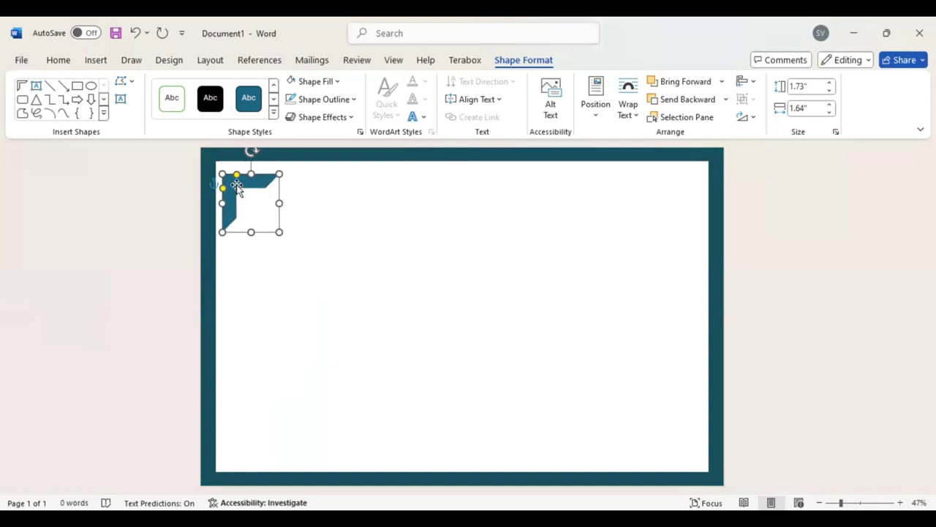
left_click_drag(235, 183, 235, 174)
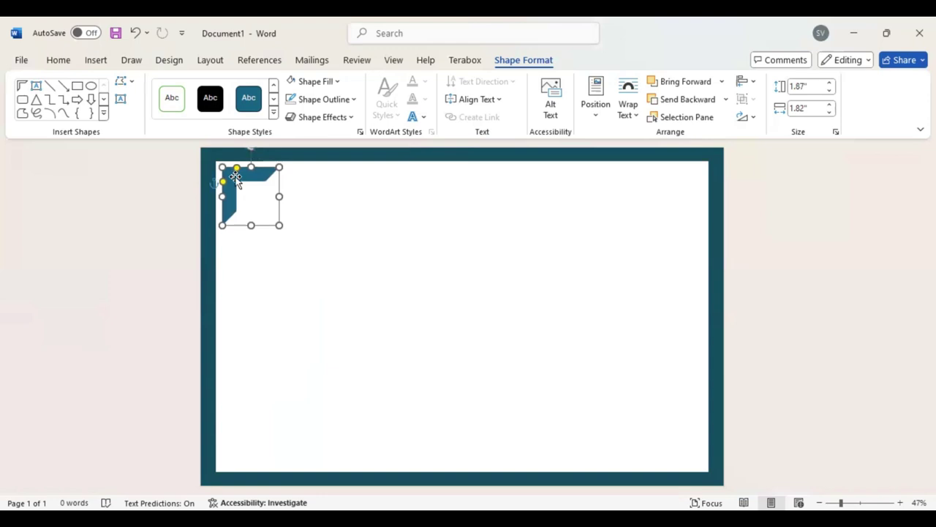
left_click(338, 82)
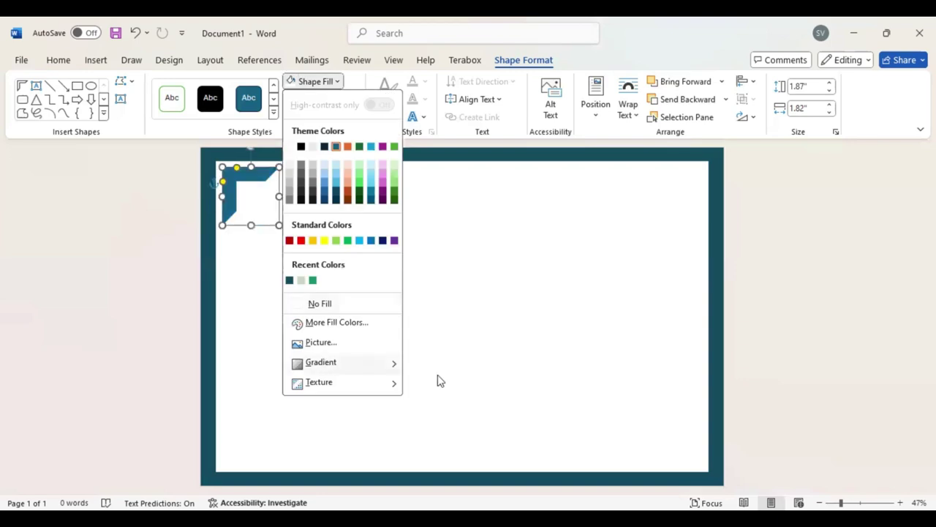
mouse_move(326, 363)
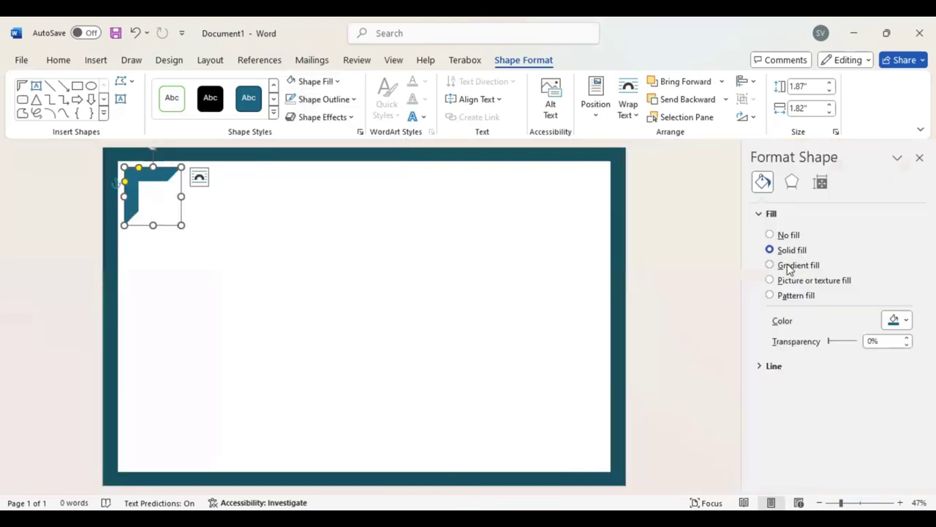
Give the corner piece a linear gradient fill running diagonally at 225°
left_click(792, 266)
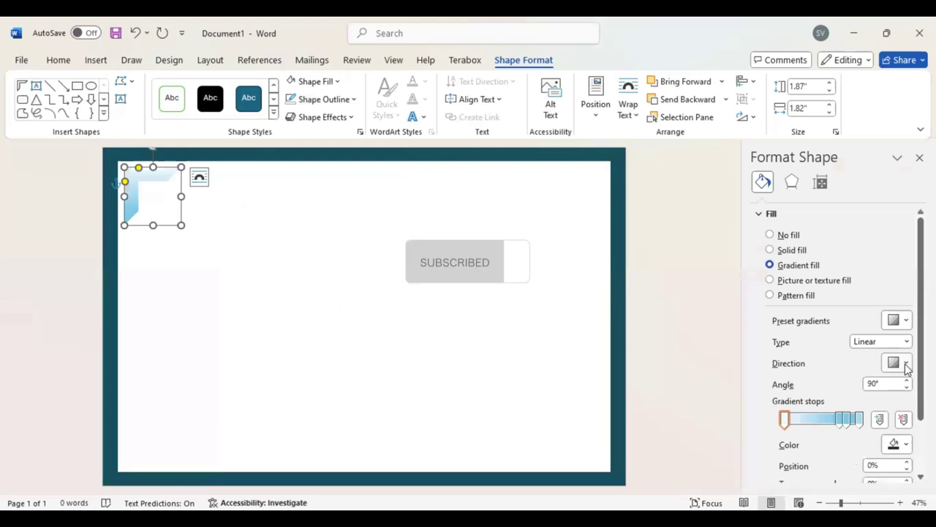
left_click(906, 363)
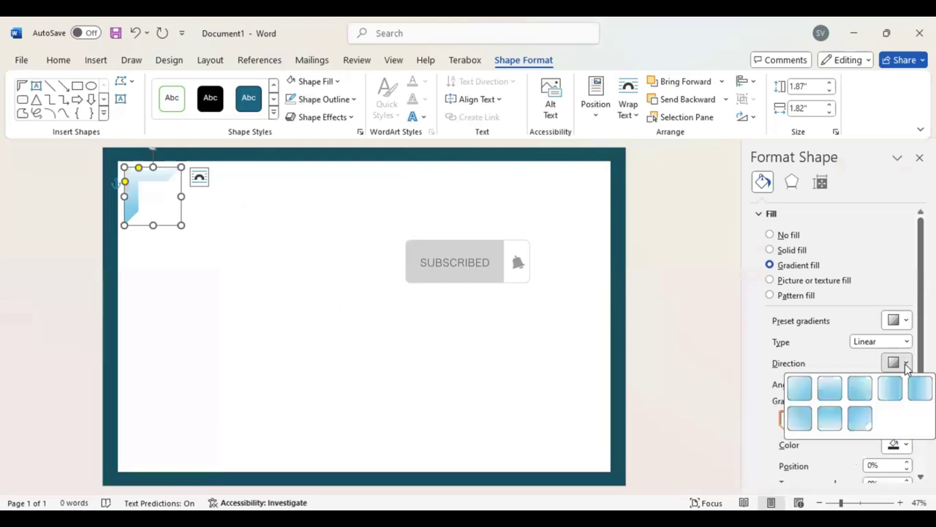
left_click(859, 417)
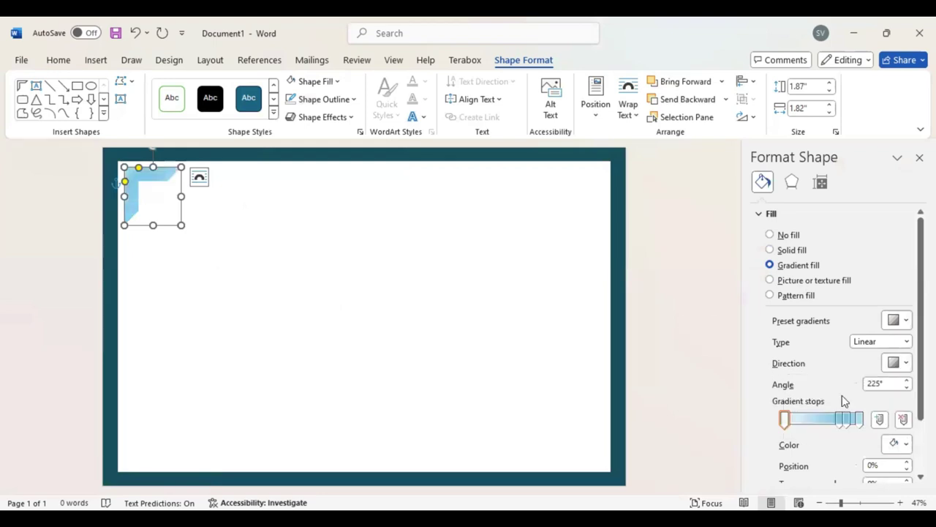
Adjust the gradient stops: remove the 74% stop and make the end stop green at 97%
left_click(843, 419)
left_click_drag(843, 421, 842, 426)
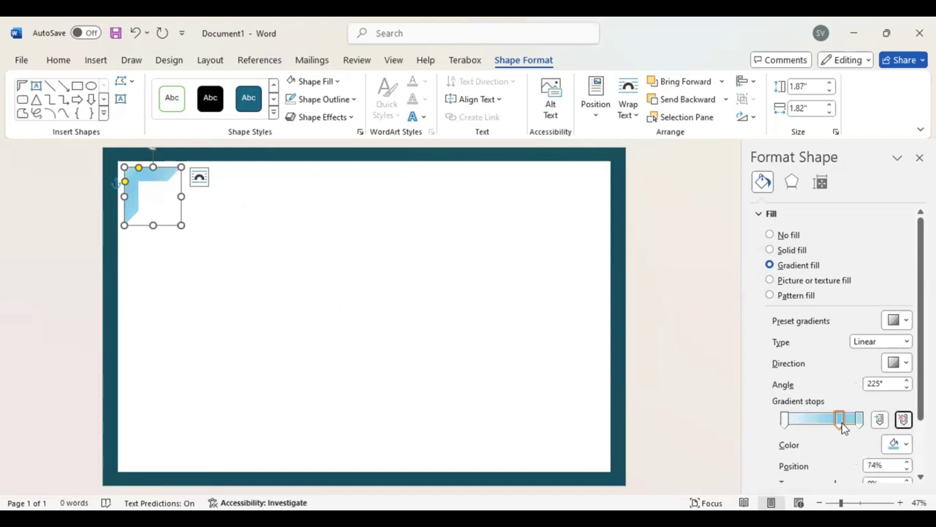
left_click(904, 421)
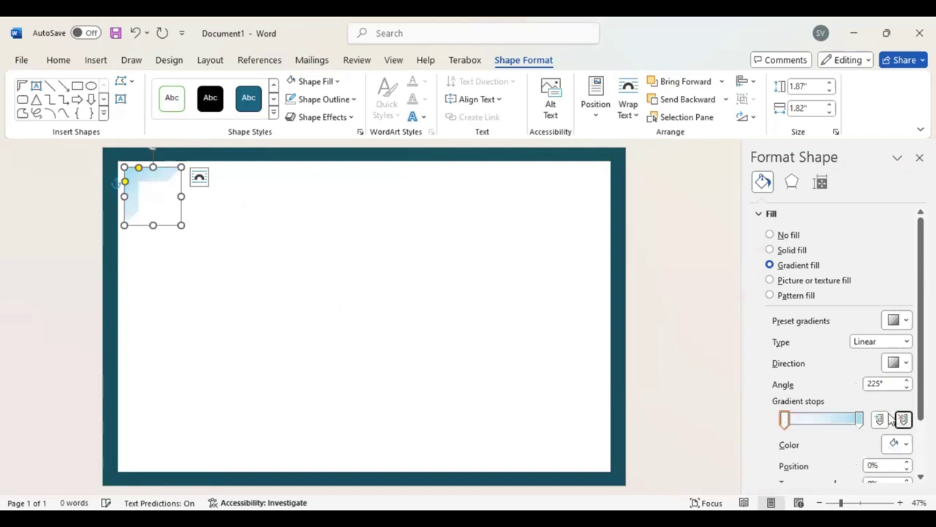
left_click(860, 419)
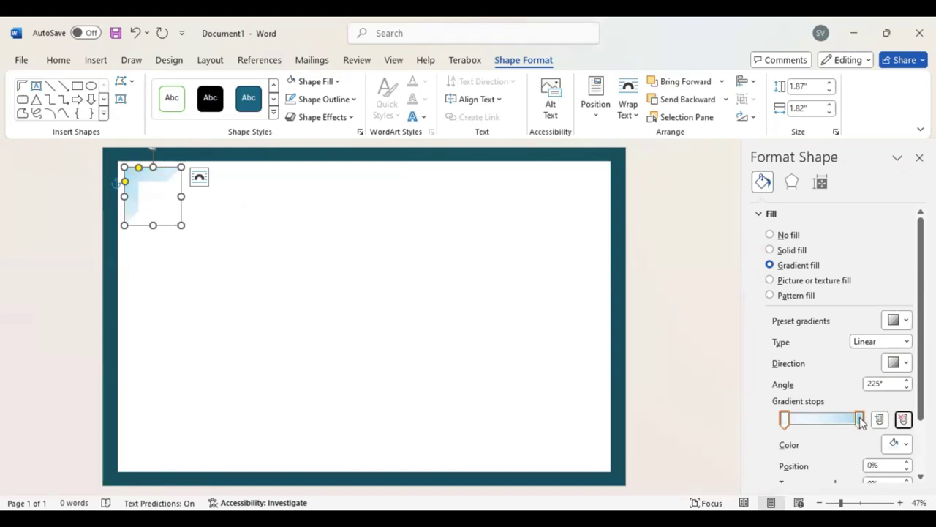
left_click(907, 444)
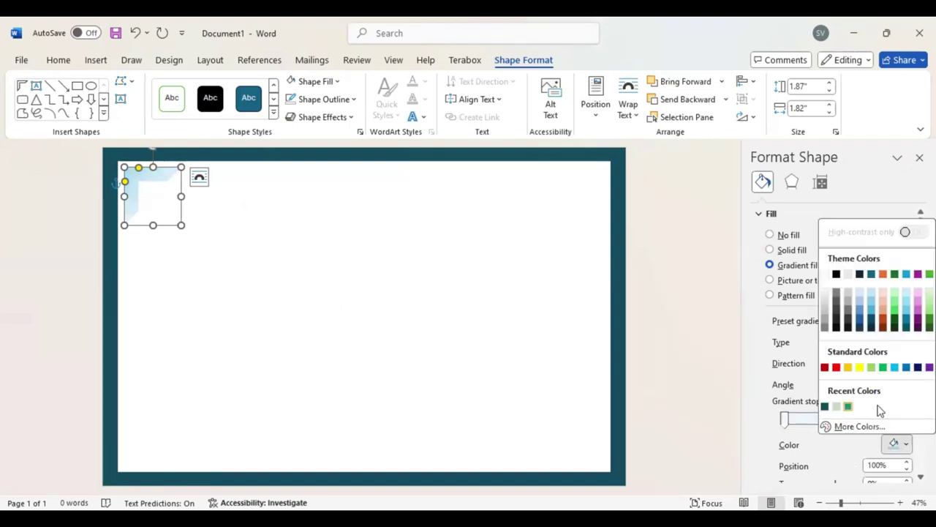
left_click(848, 406)
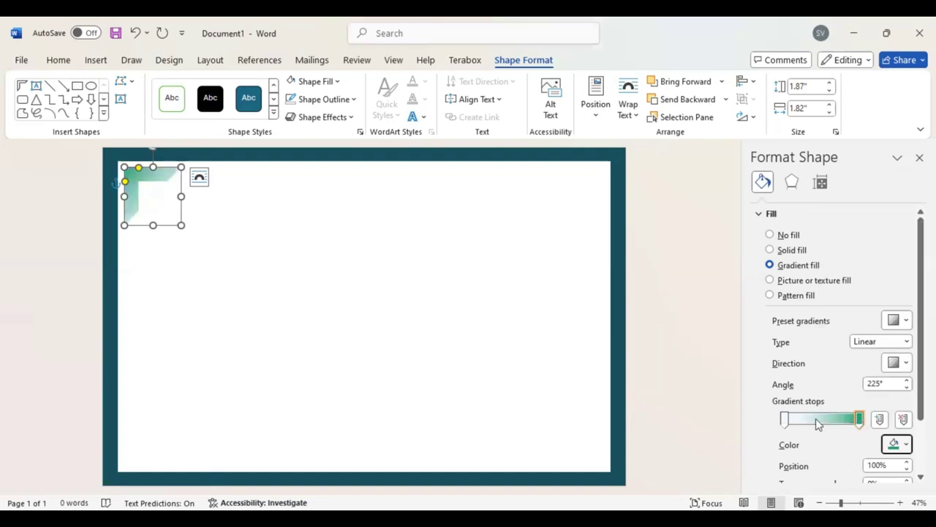
left_click(785, 419)
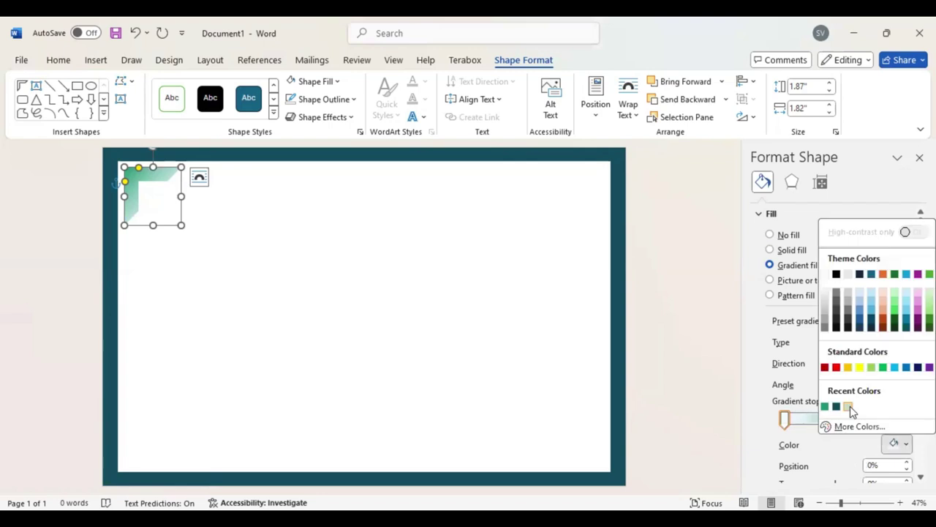
left_click(858, 420)
left_click_drag(860, 419, 857, 419)
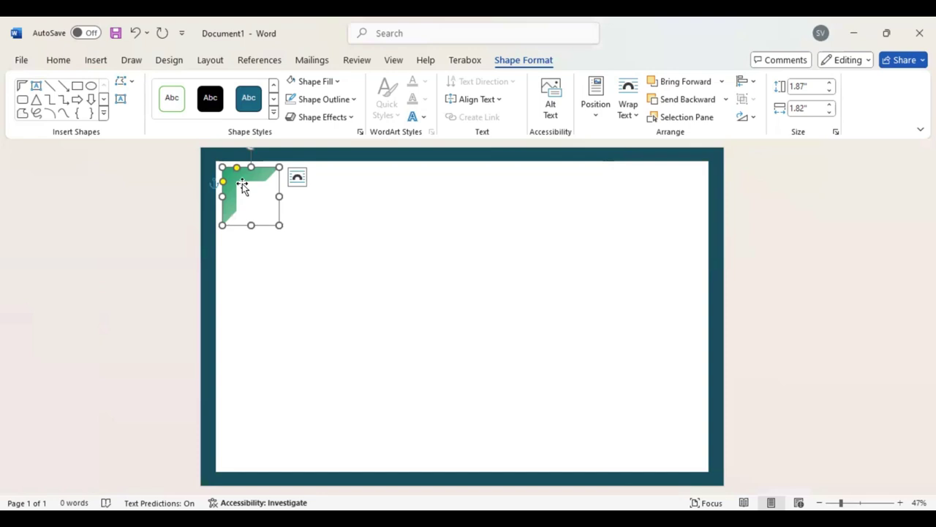
Copy the green corner to bottom-left, rotated left 90° on the bottom margin, then copy it bottom-right
left_click_drag(233, 227, 233, 419, "ctrl")
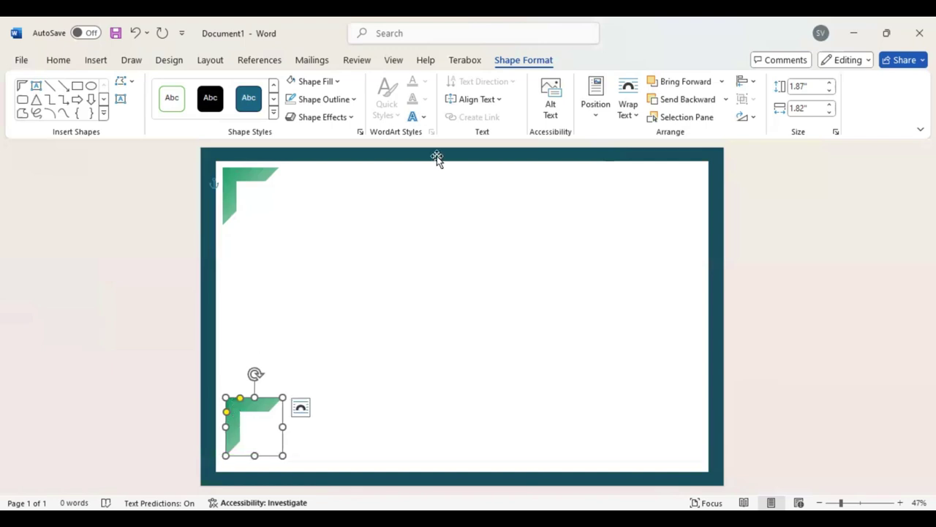
left_click(746, 117)
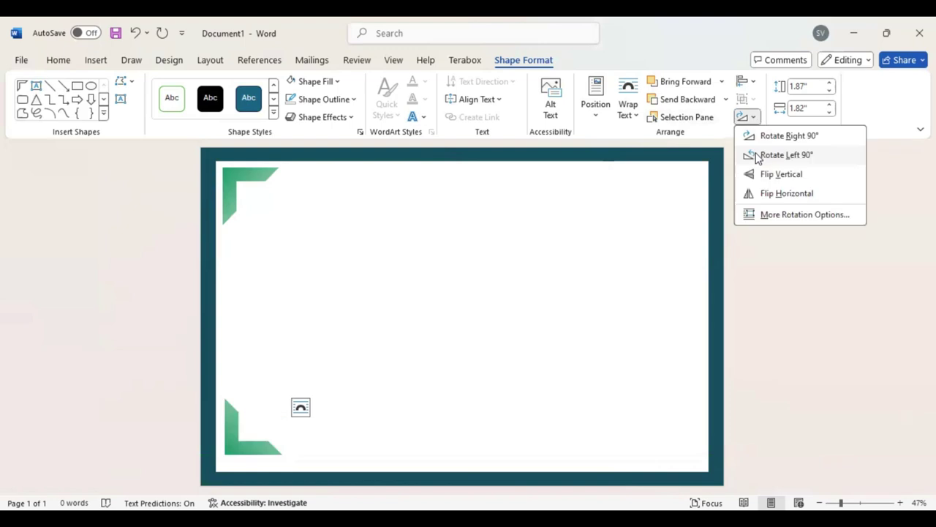
left_click(757, 155)
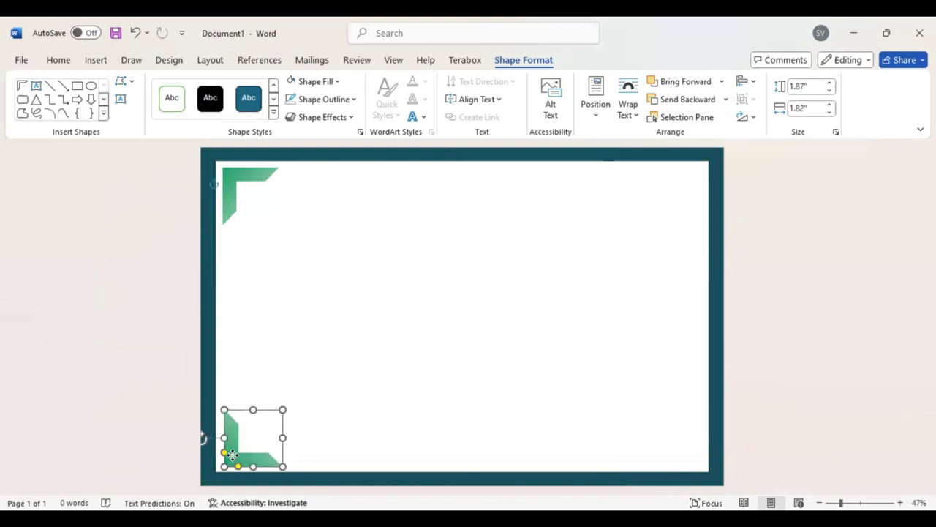
left_click_drag(233, 439, 228, 454)
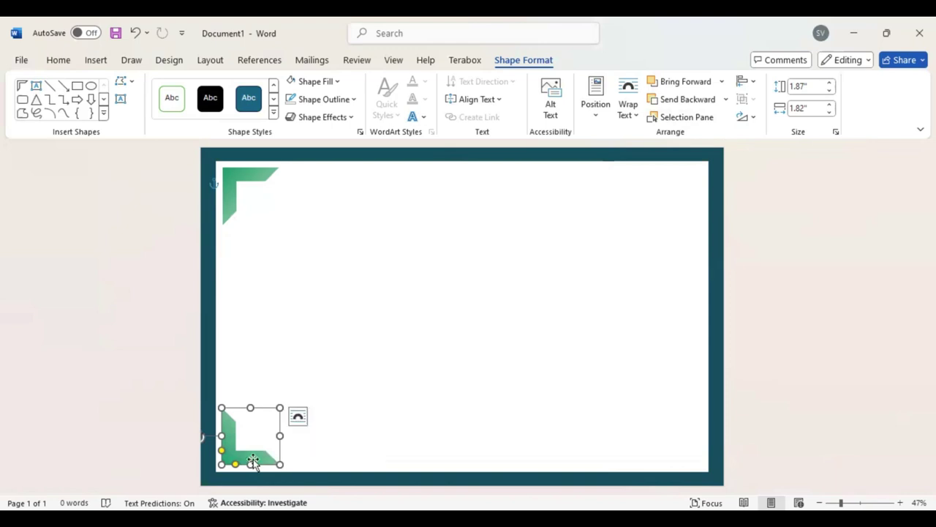
mouse_move(249, 461)
left_mouse_down()
mouse_move(532, 450)
mouse_move(672, 460)
left_mouse_up()
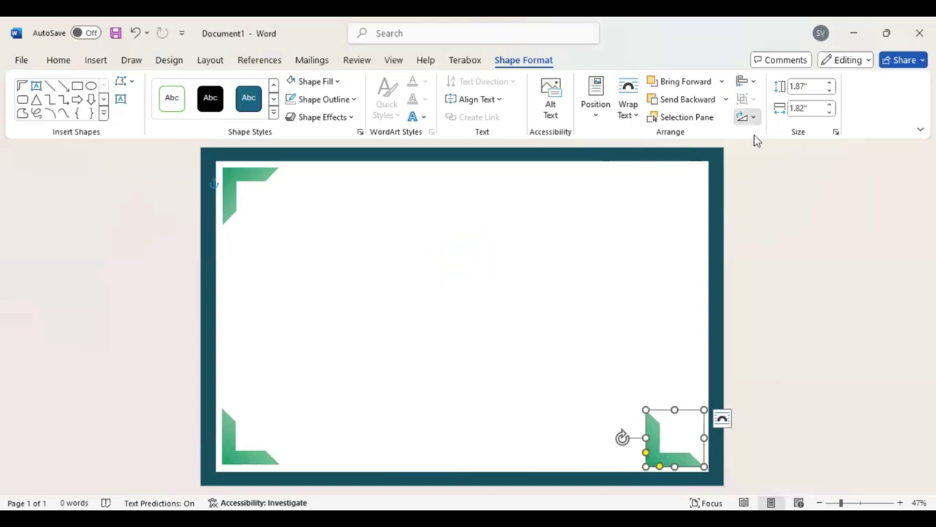
Rotate the bottom-right corner to fit and align both bottom corners with the margin
left_click(747, 117)
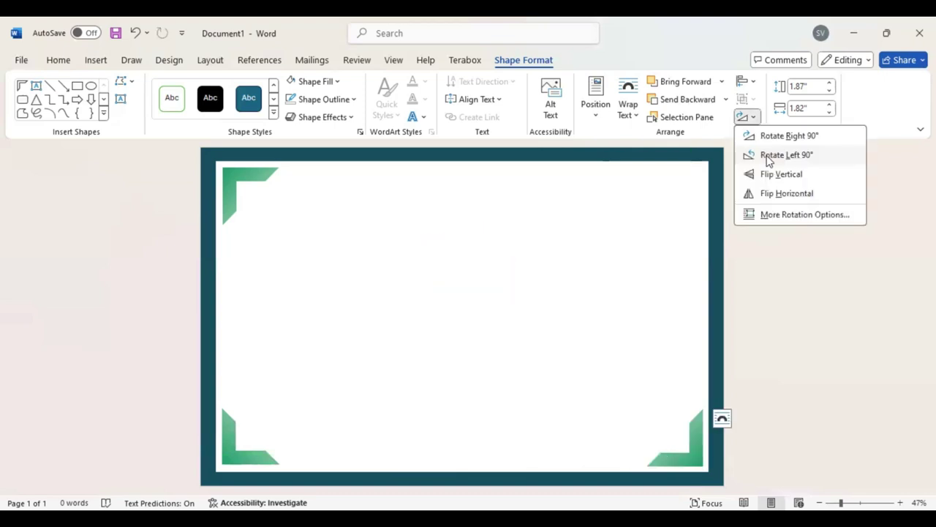
left_click(691, 457)
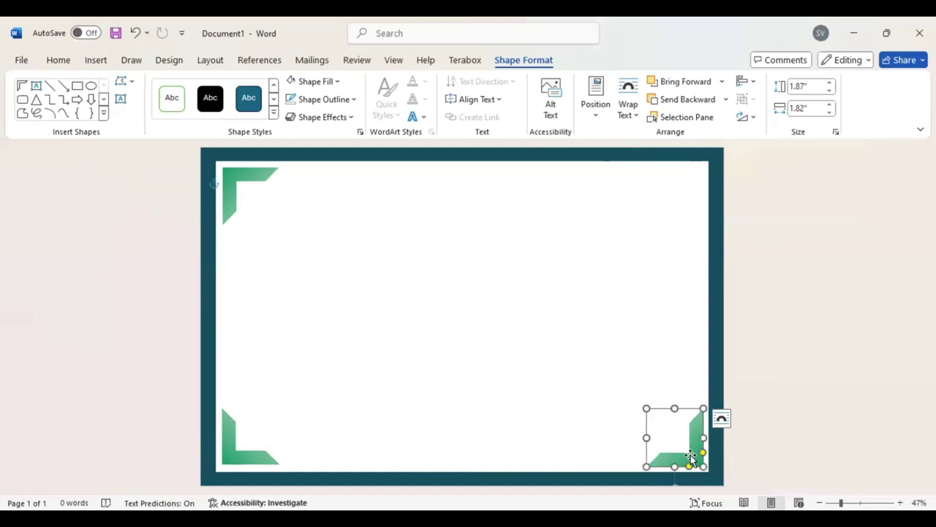
left_click_drag(690, 457, 691, 454)
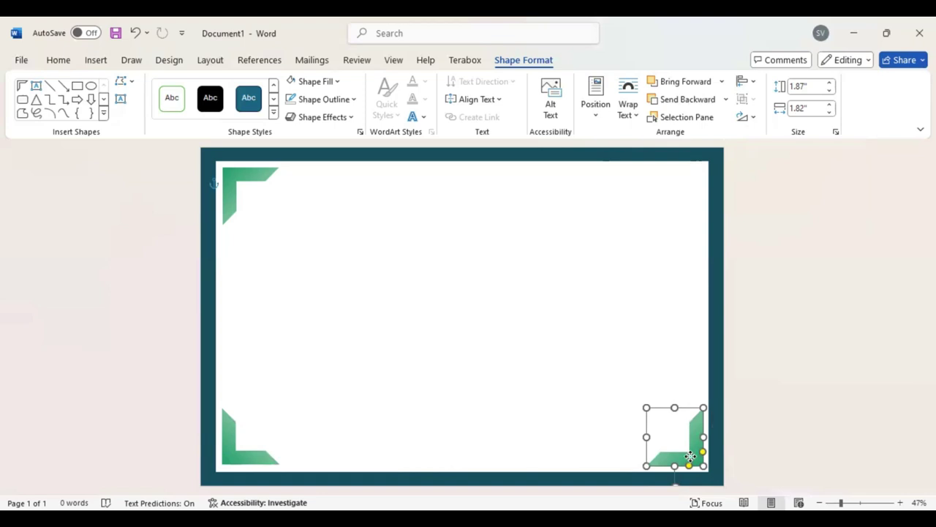
left_click_drag(691, 453, 689, 457)
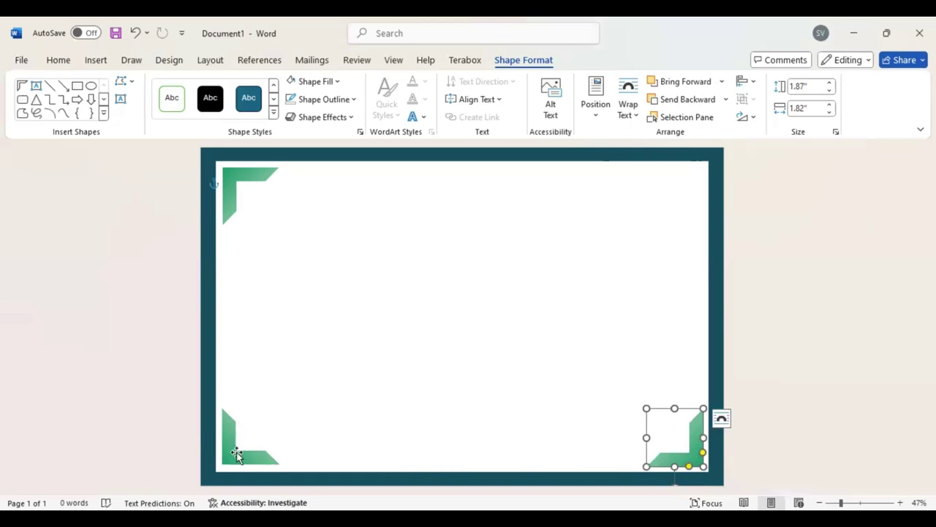
left_click_drag(230, 452, 230, 455)
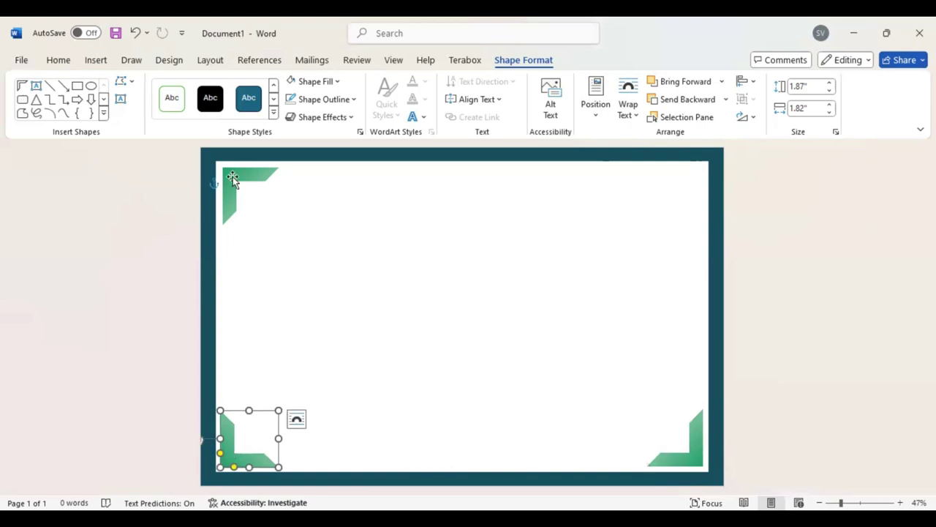
Copy the top-left corner to the top-right, turn it inward, and nudge it into place
left_click(232, 176)
mouse_move(232, 175)
left_mouse_down()
mouse_move(257, 196)
mouse_move(507, 182)
left_mouse_up()
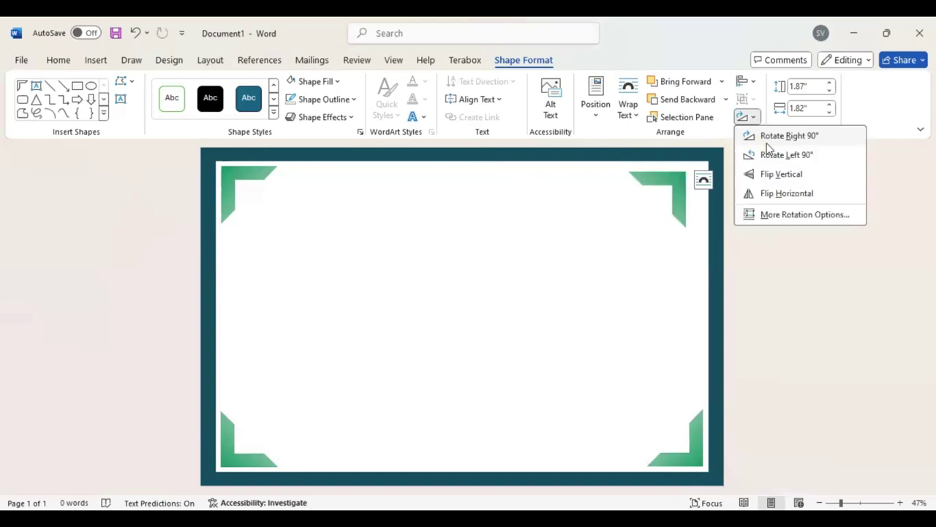
left_click(693, 176)
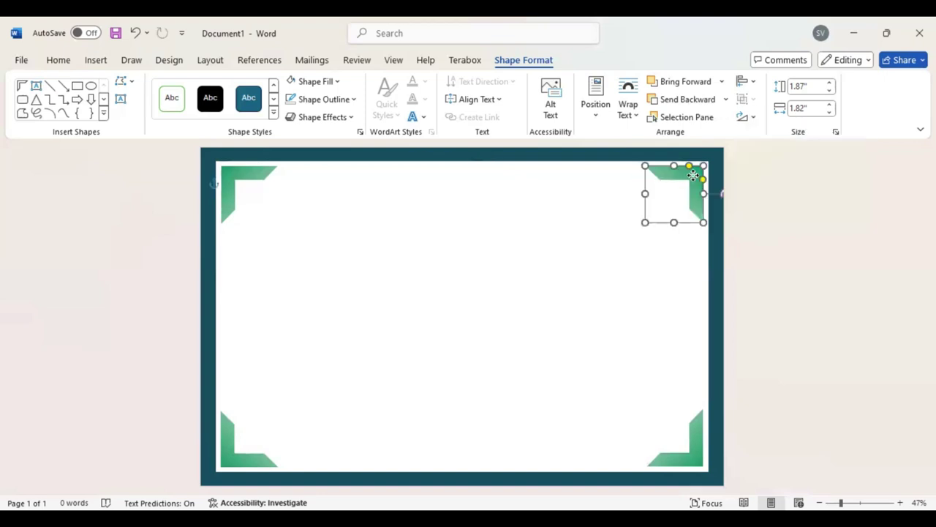
left_click_drag(693, 176, 690, 174)
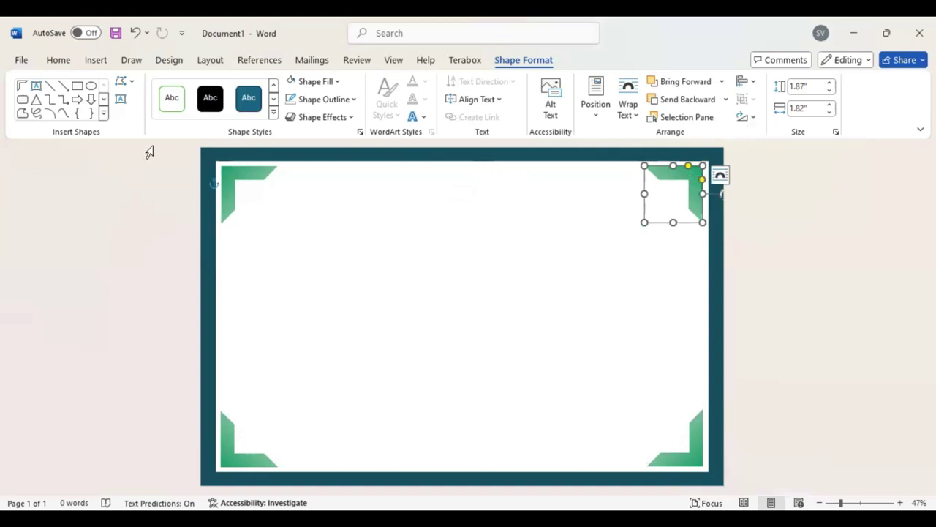
Draw a 9.67" × 0.62" text box near the top reading 'Certificate of Recognition'
left_click(104, 115)
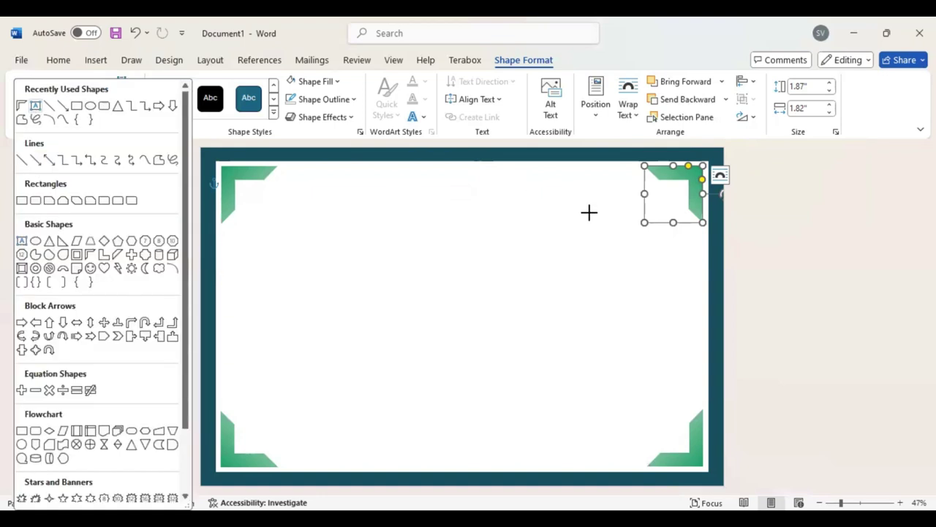
left_click_drag(295, 198, 592, 216)
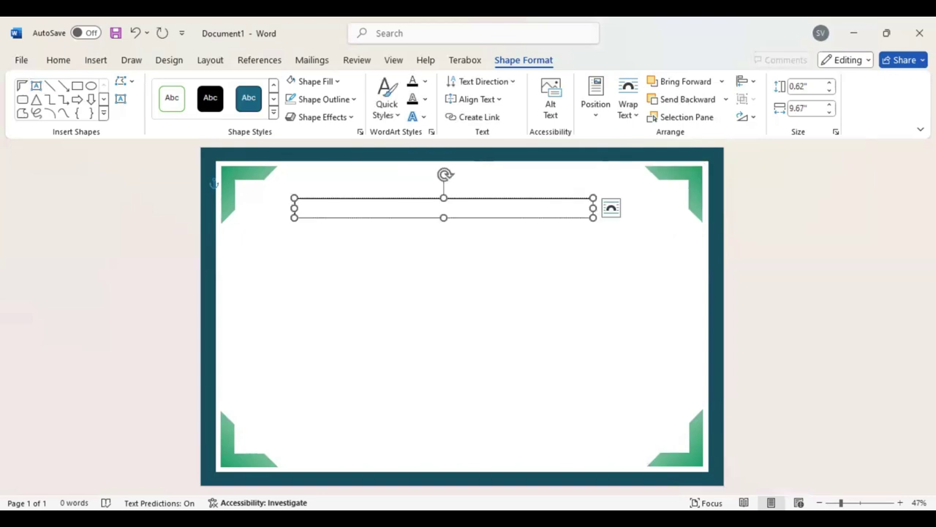
type("cate")
type(" of")
type(" Re")
type("cognition")
left_click_drag(358, 207, 296, 207)
triple_click(326, 214)
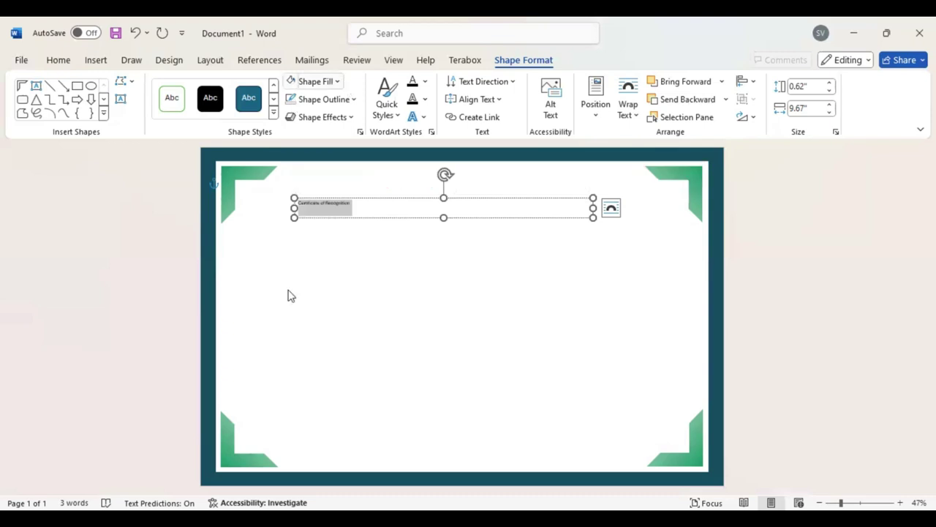
key("alt+j")
key("d")
key("s")
key("f")
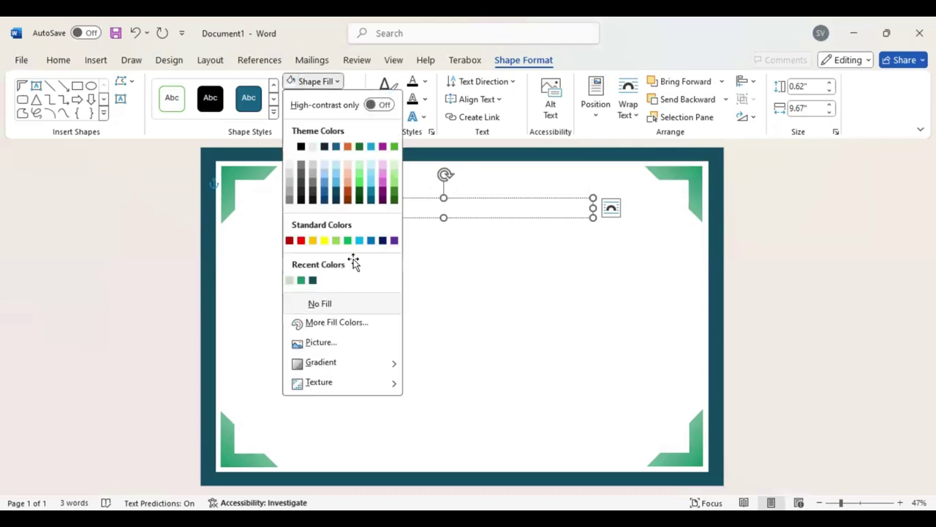
left_click(64, 68)
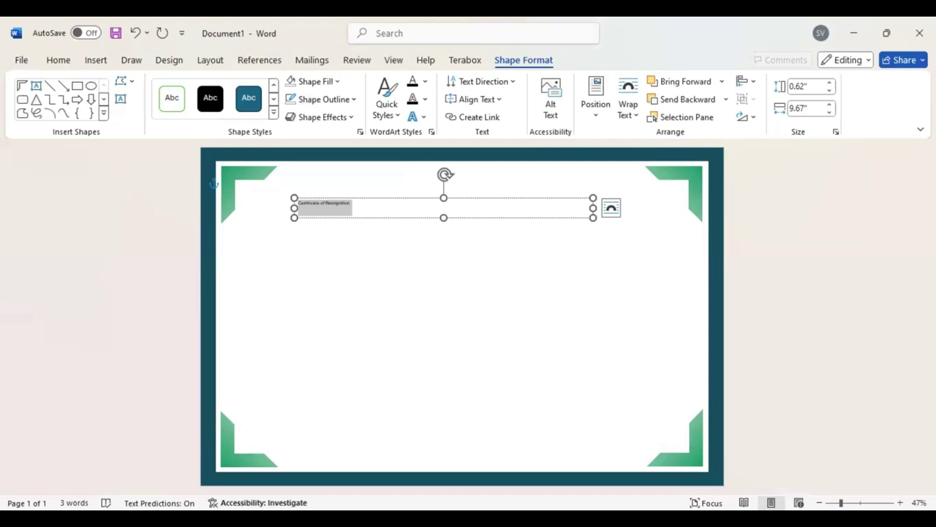
Make the title centred, uppercase, 28 pt Baskerville Old Face
key("ctrl+e")
key("Return")
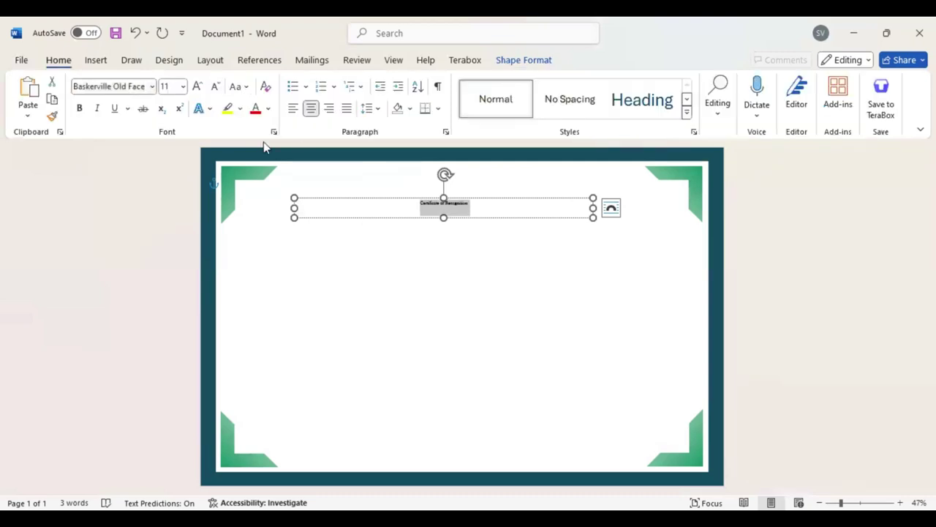
left_click(239, 86)
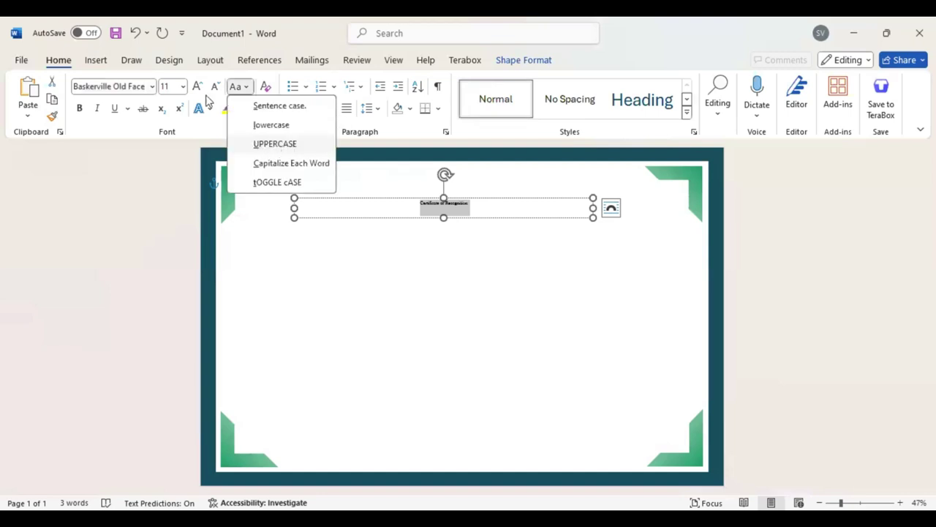
left_click(274, 143)
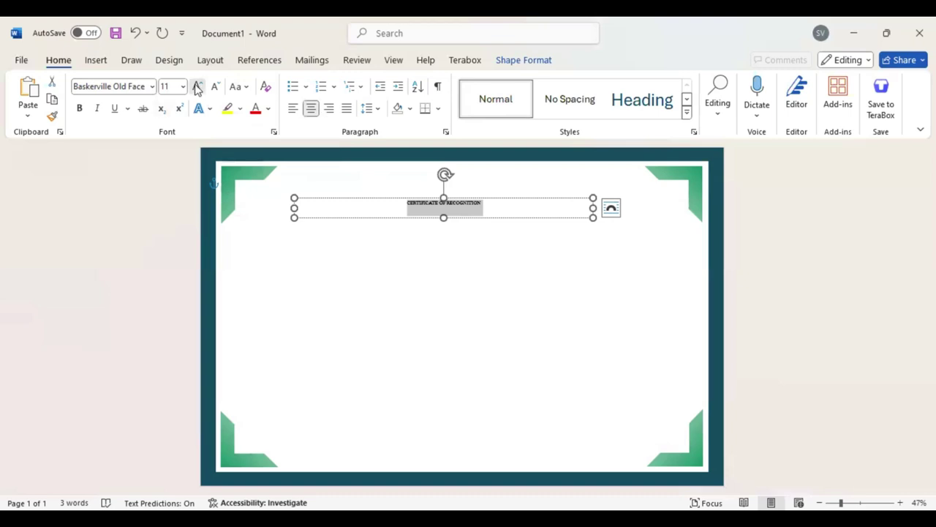
left_click(196, 87)
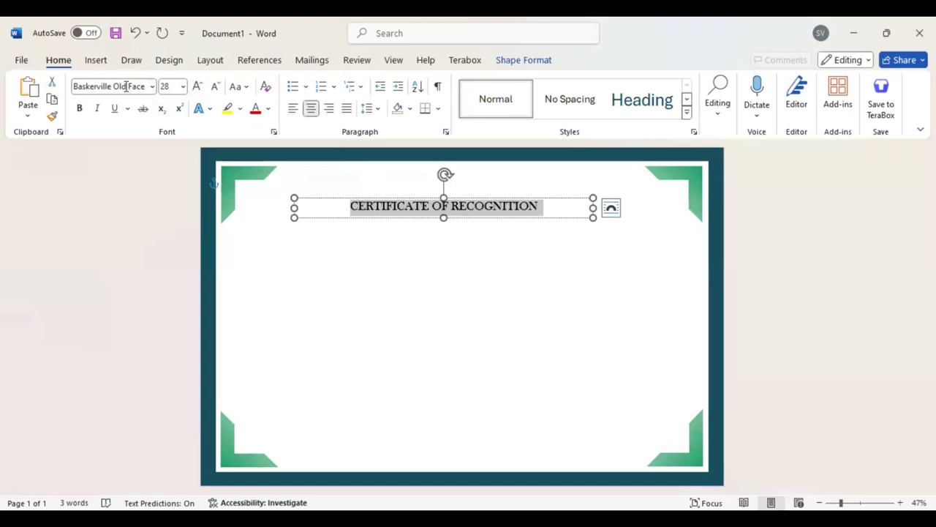
Expand the title's letter spacing by 5 pt and move the box down, centred on the page
left_click(272, 131)
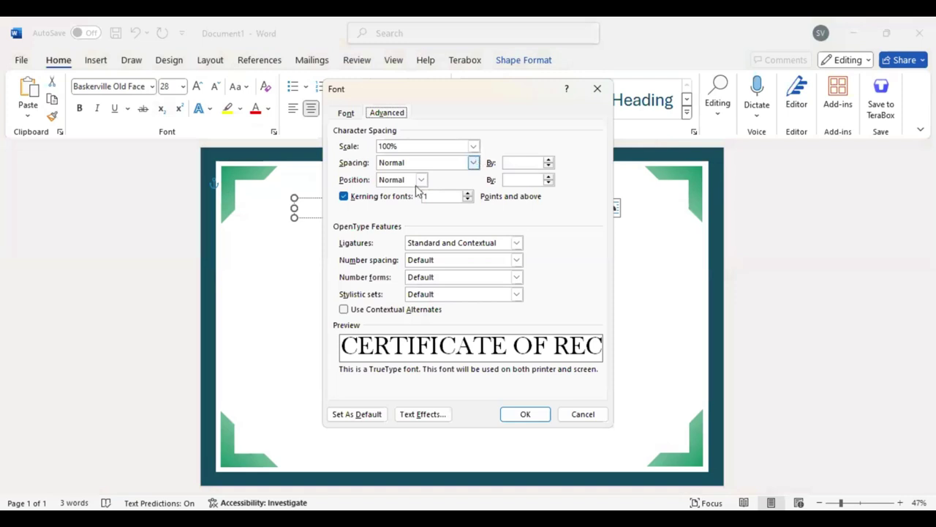
left_click(512, 163)
type("1pt")
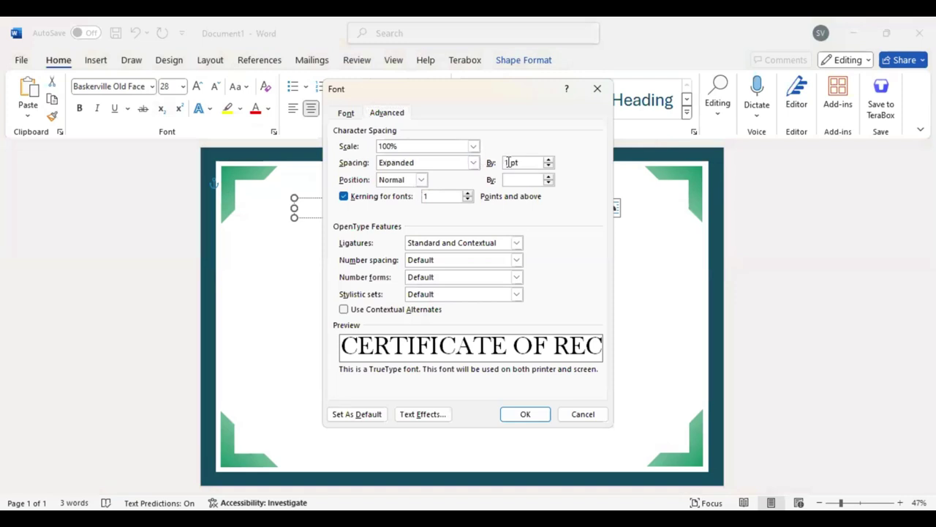
key("BackSpace")
type("5")
key("Return")
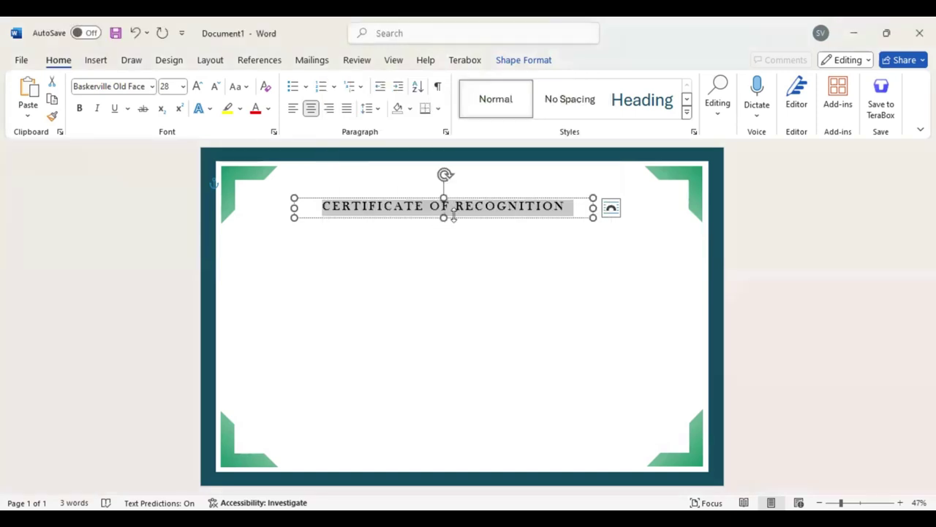
left_click_drag(453, 214, 459, 240)
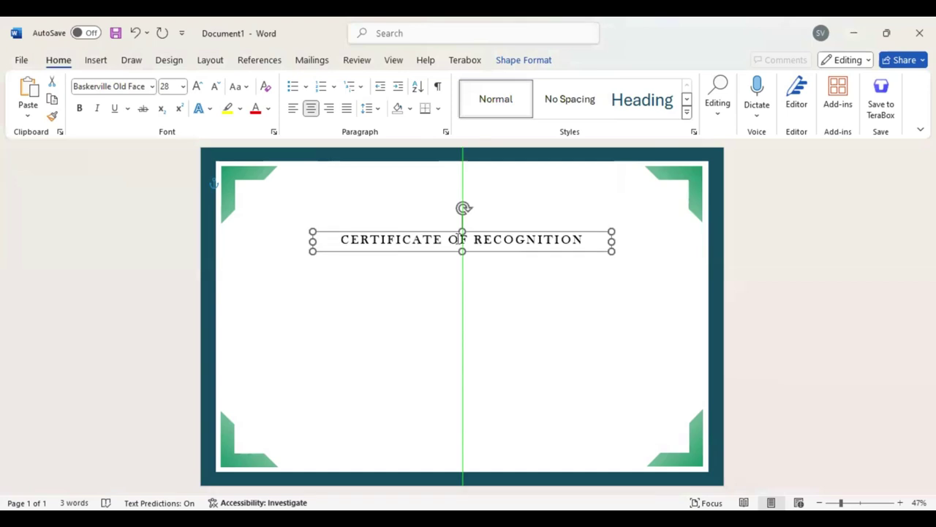
Shrink the title from 28 to 22 pt and colour it Dark Green
triple_click(458, 239)
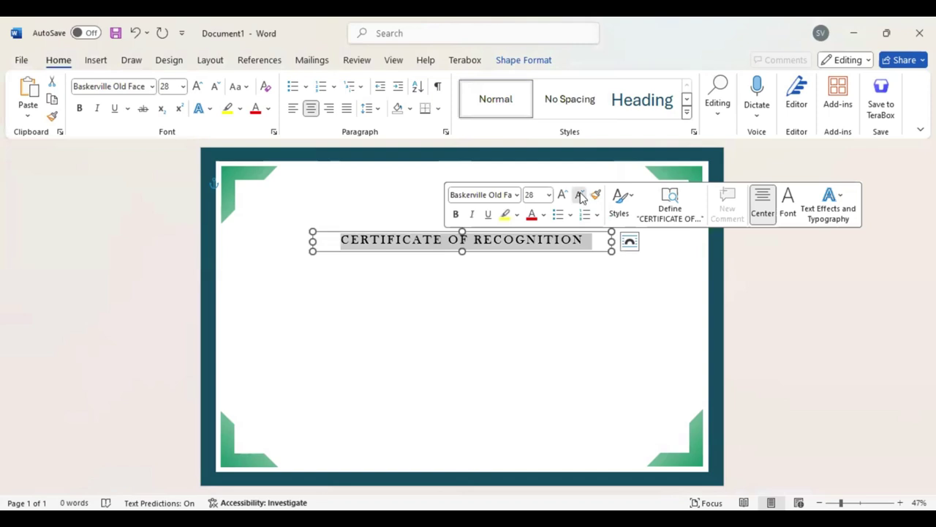
left_click(581, 196)
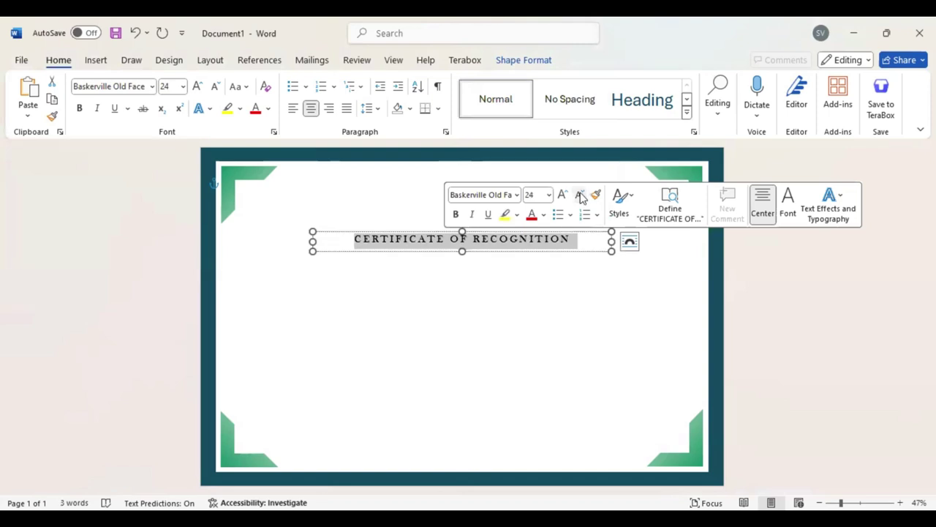
left_click(581, 196)
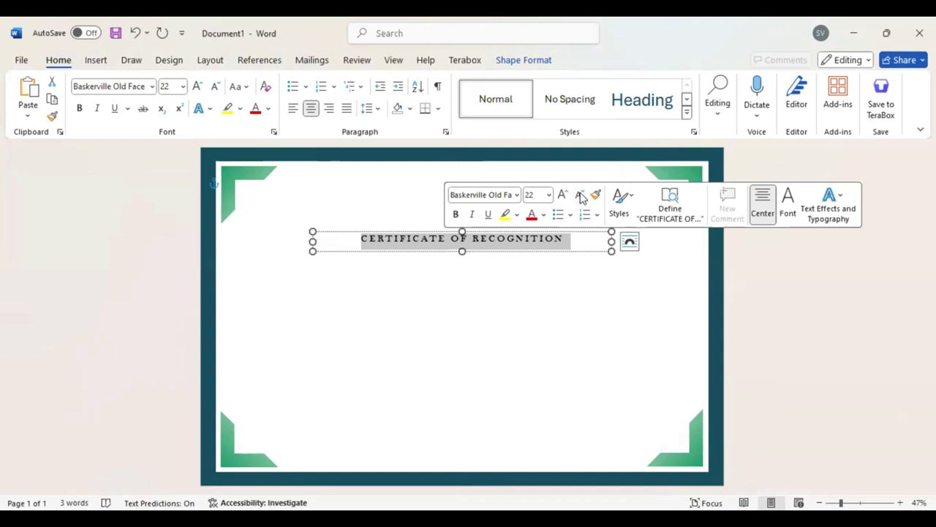
key("Escape")
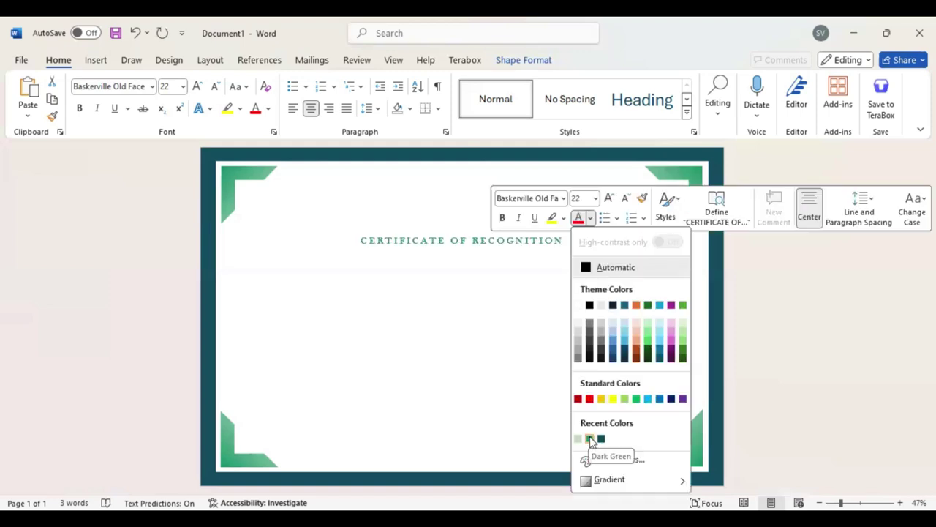
left_click(475, 256)
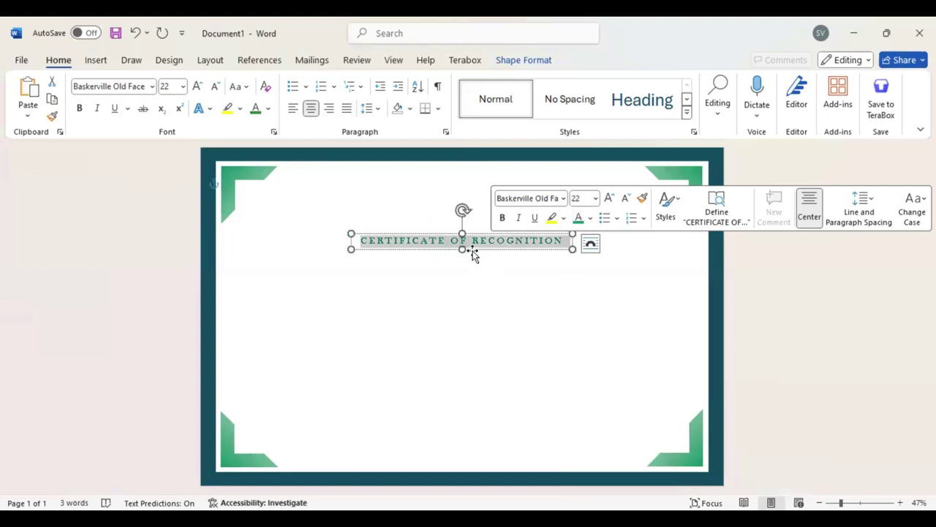
left_click(95, 61)
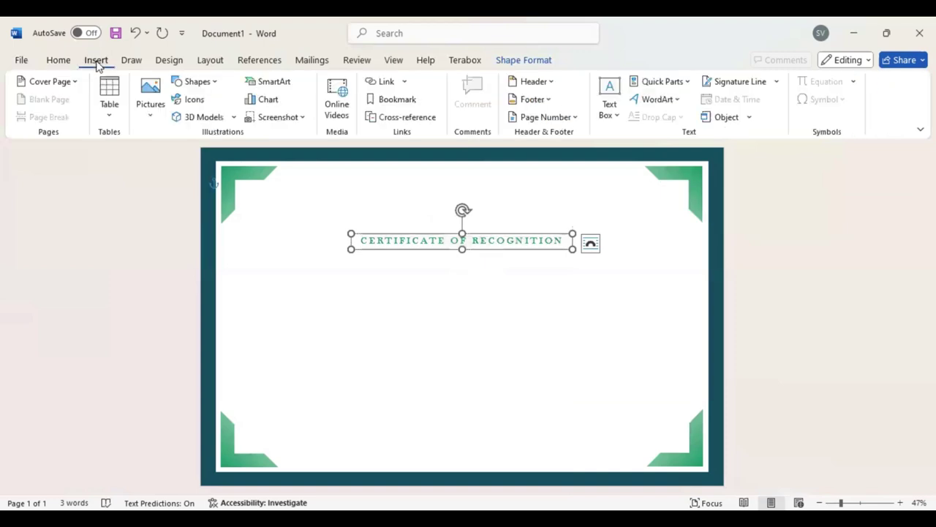
Draw a text box below the title and type 'Name Surname'
left_click(210, 82)
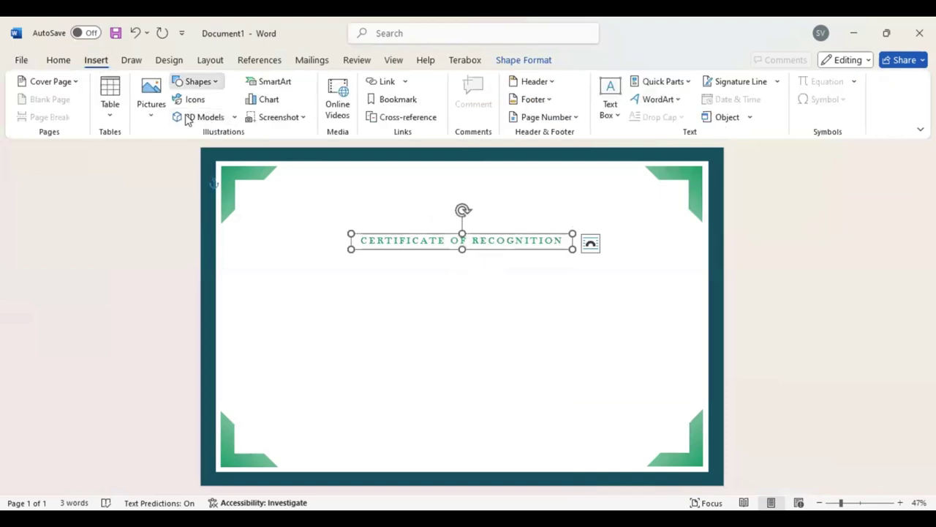
left_click(185, 119)
left_click_drag(339, 281, 550, 313)
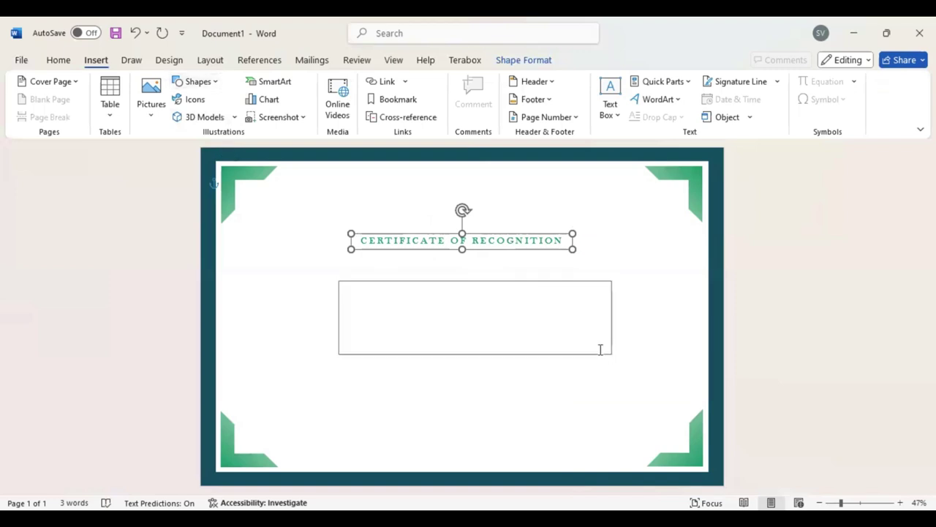
left_click_drag(608, 352, 610, 354)
type("Th")
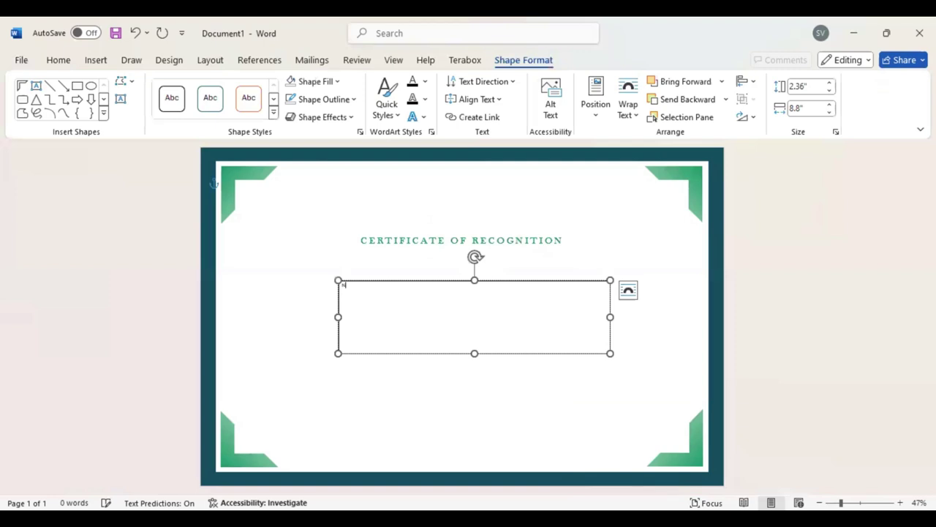
type("me Su")
type("rname")
triple_click(343, 286)
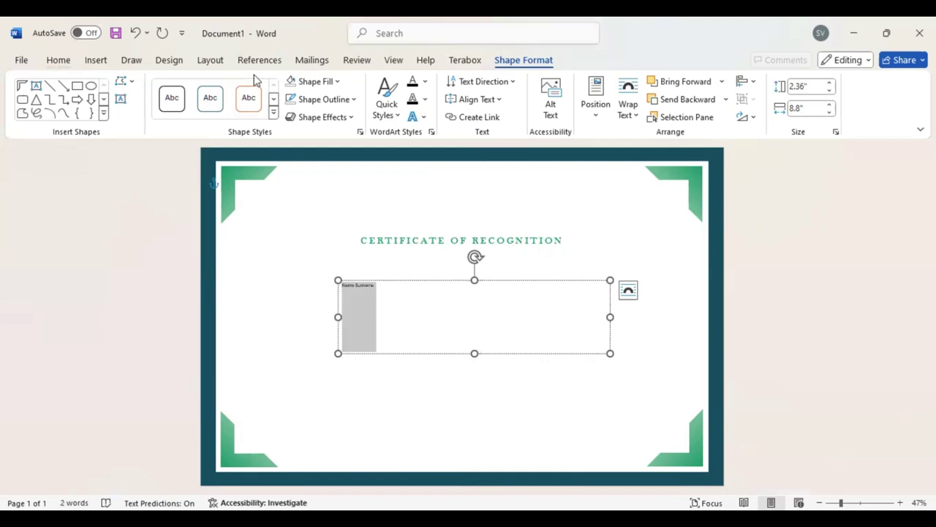
Format the name as centred 120 pt Brush Script MT and centre its box on the page
left_click(66, 65)
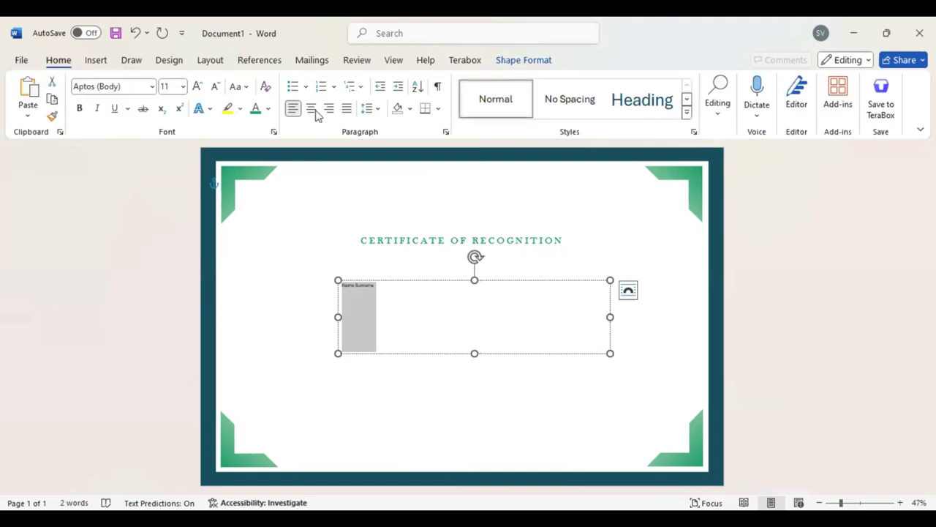
key("ctrl+e")
left_click(138, 87)
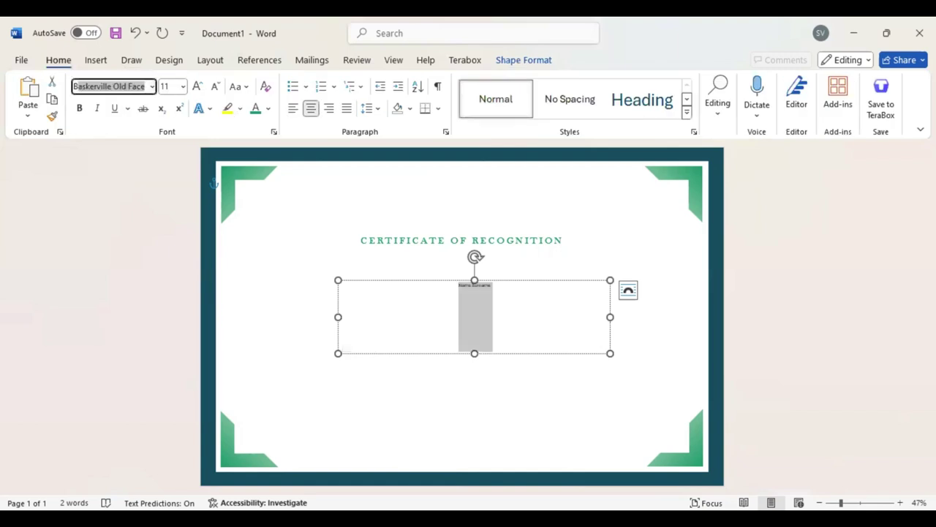
type("Brush Script MT")
key("Return")
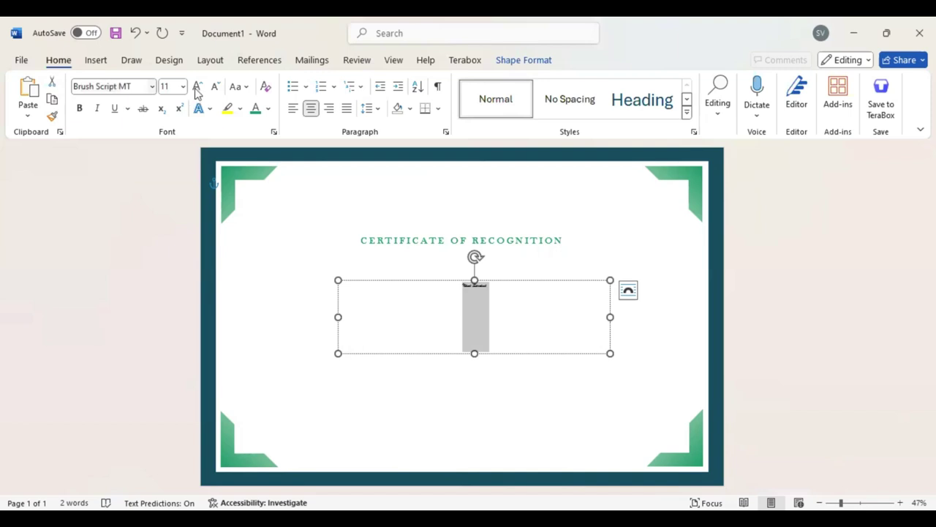
type("0")
key("Return")
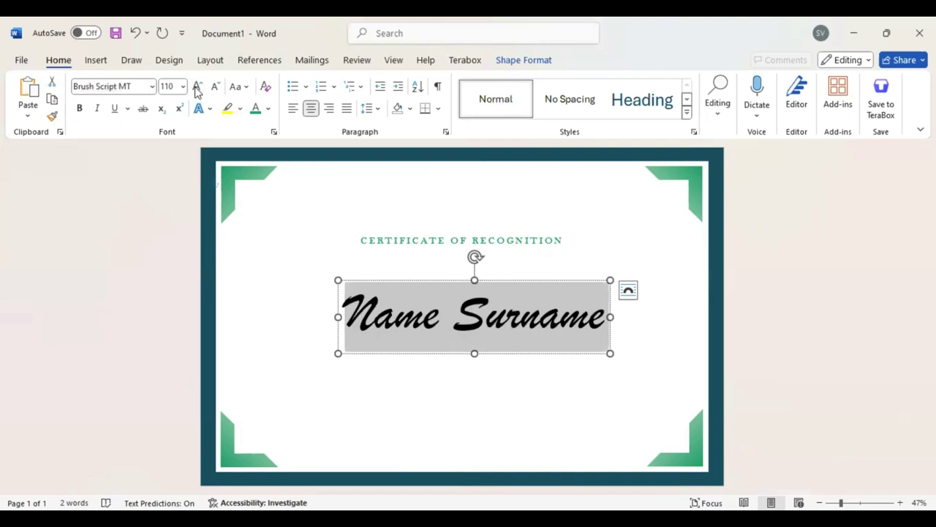
key("ctrl+shift+period")
key("Escape")
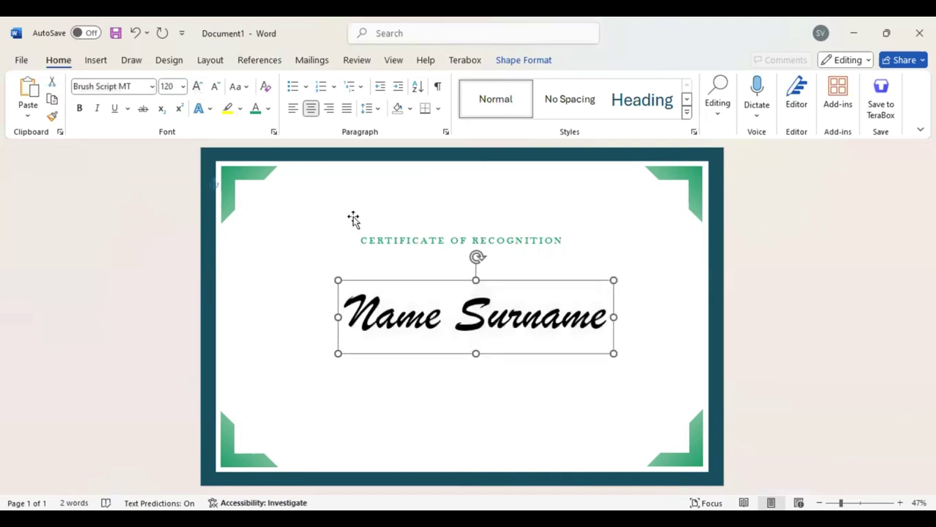
key("Left")
key("Left")
key("Left")
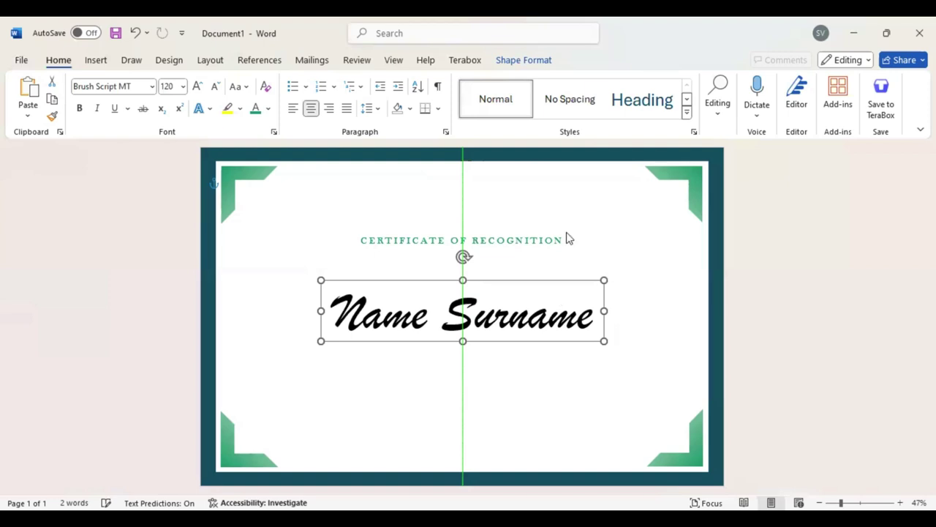
Give the Name Surname text a linear green gradient fill with its right stop at 92%
right_click(558, 298)
left_click(556, 297)
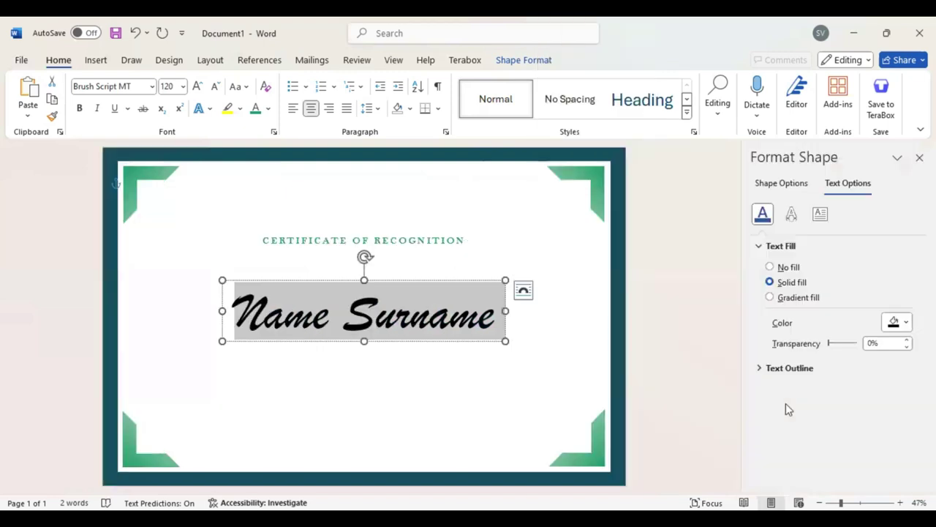
left_click(770, 297)
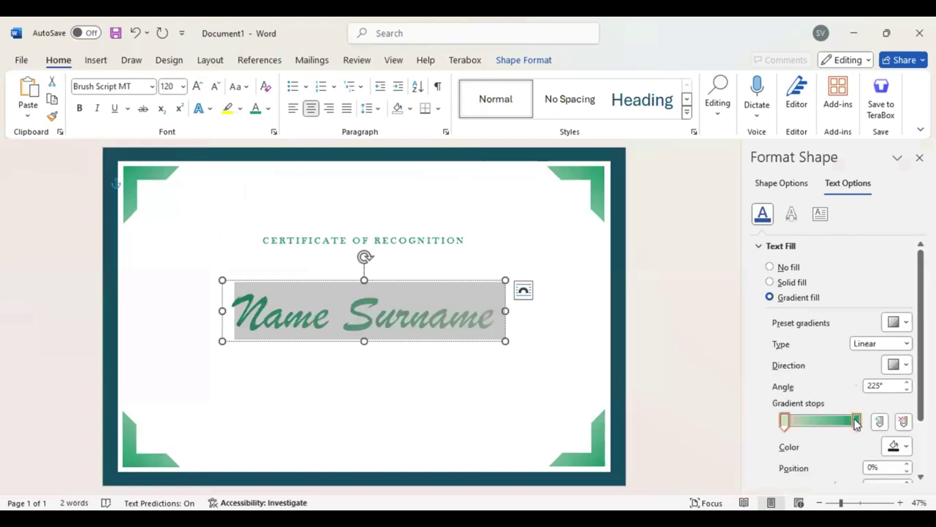
left_click(856, 425)
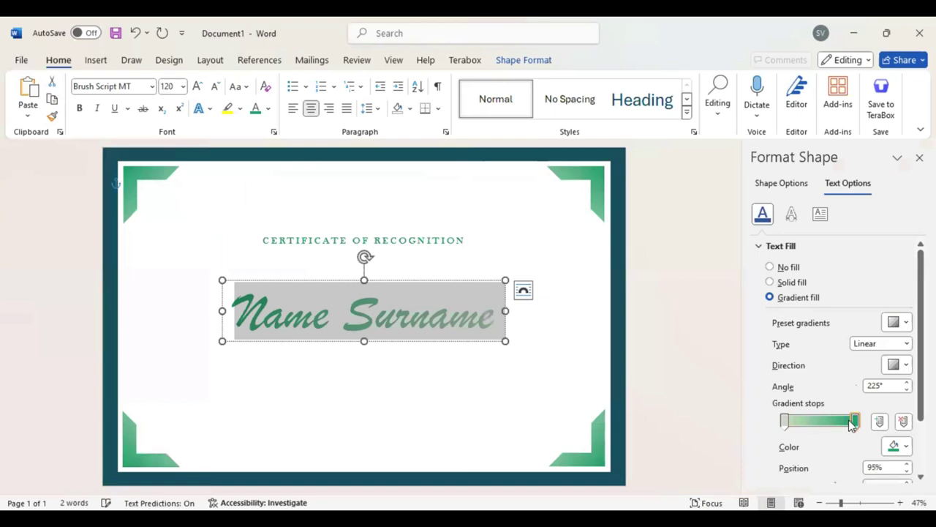
left_click_drag(852, 425, 850, 425)
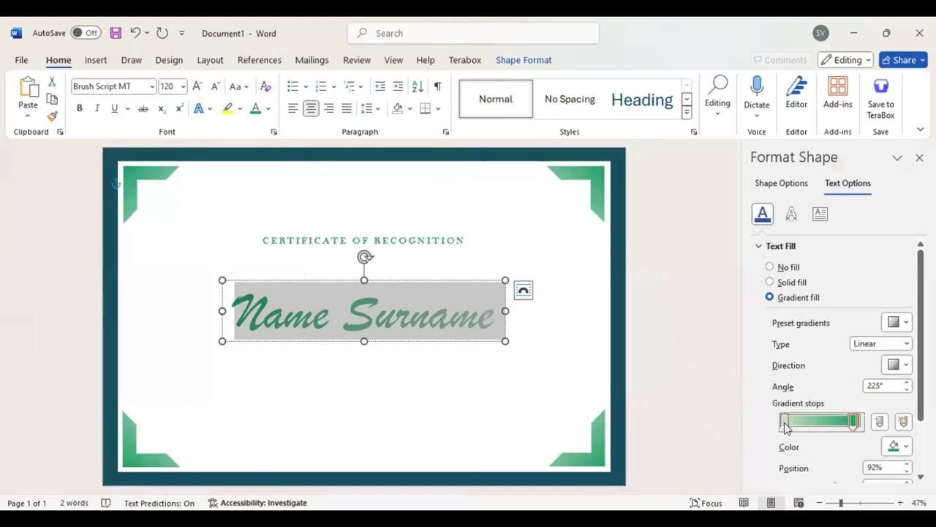
left_click(698, 394)
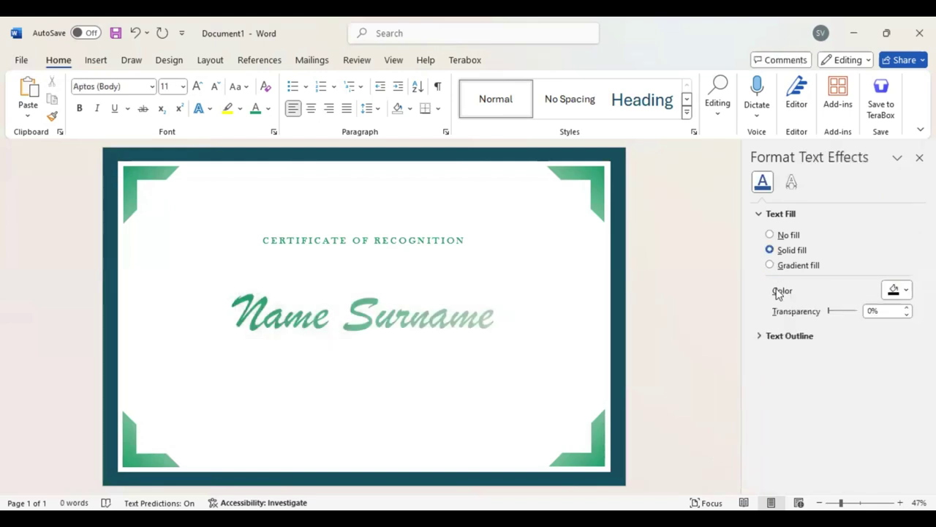
Add a centred 'THIS CERTIFICATE IS GREATLY PRESENTED TO' line below the title in smaller dark capitals
left_click(250, 230)
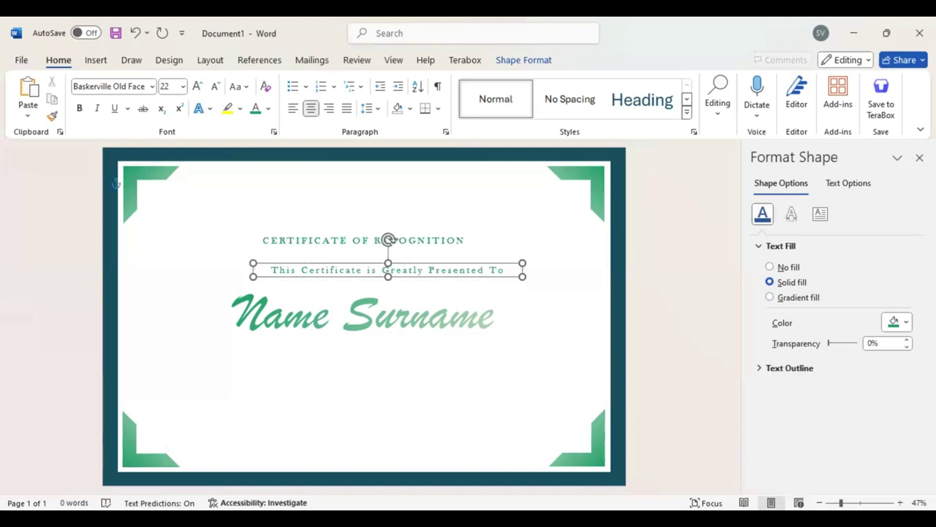
left_click_drag(387, 270, 364, 273)
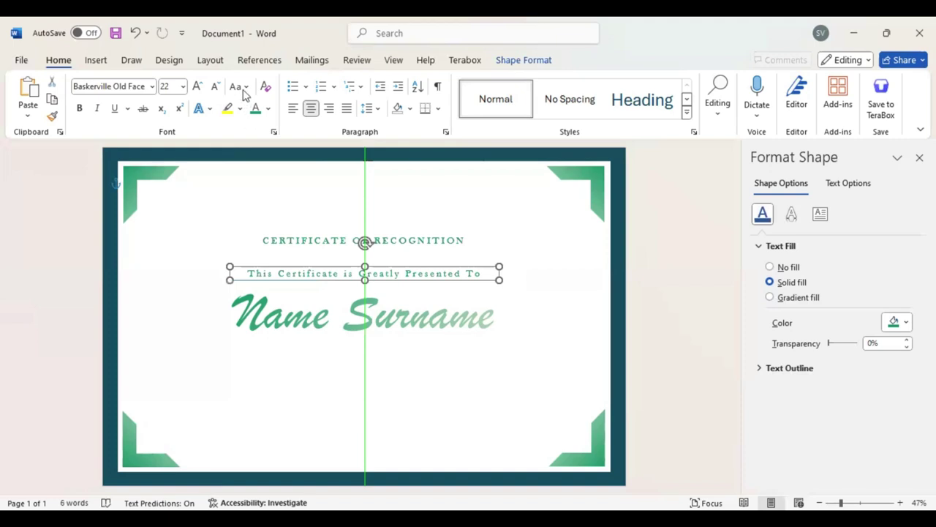
key("ctrl+a")
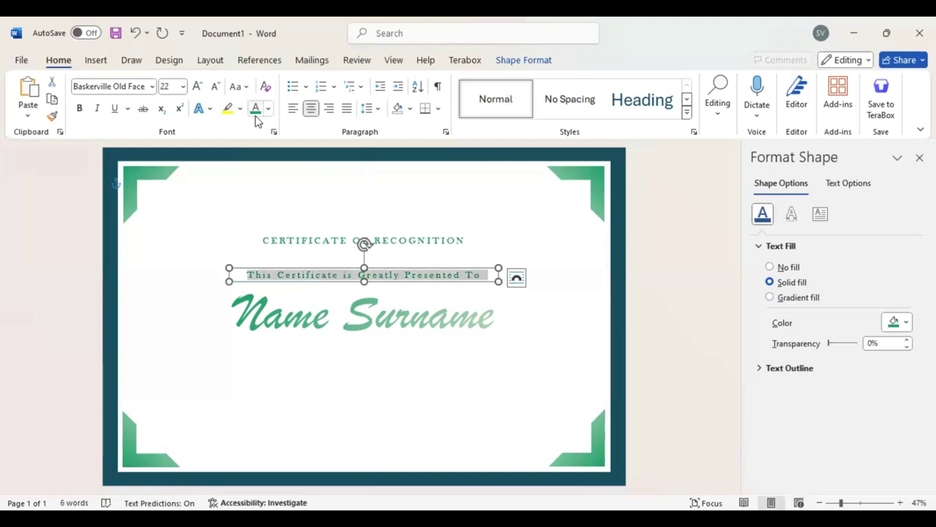
left_click(215, 88)
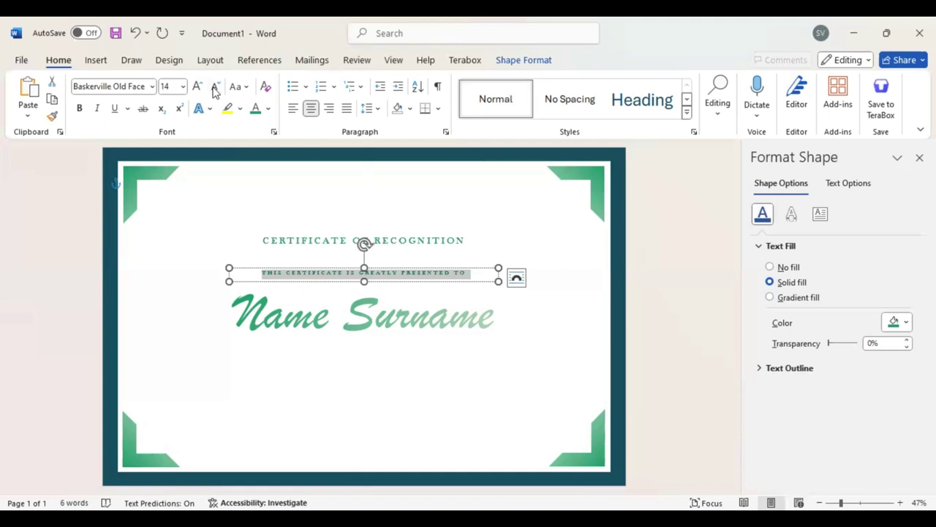
left_click(215, 88)
key("Escape")
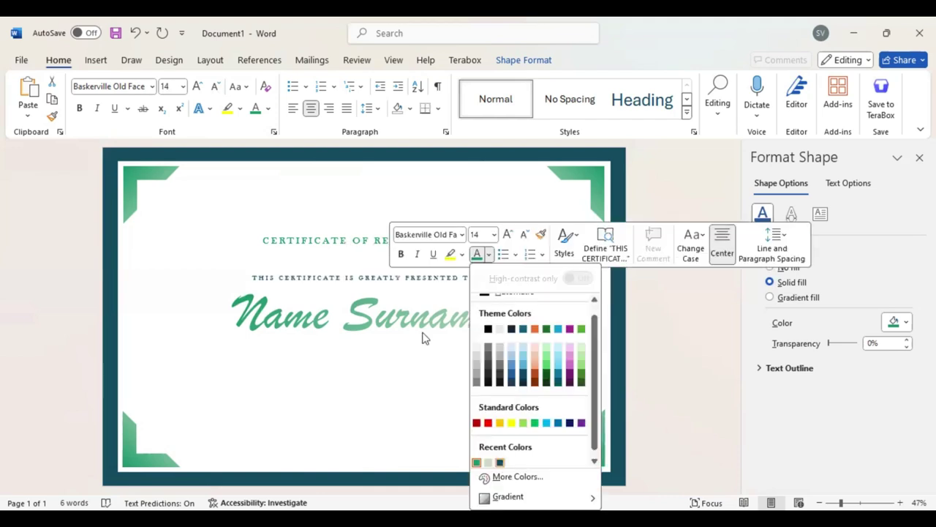
key("Escape")
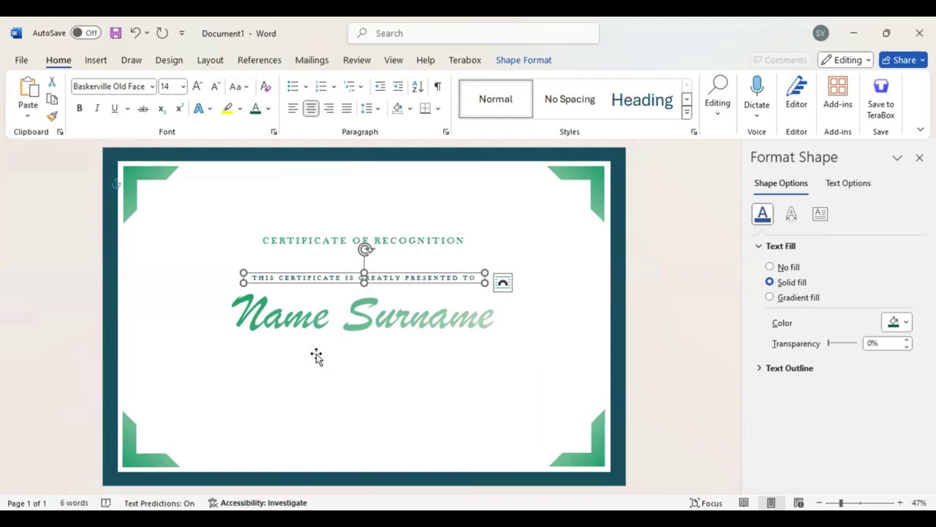
left_click(95, 58)
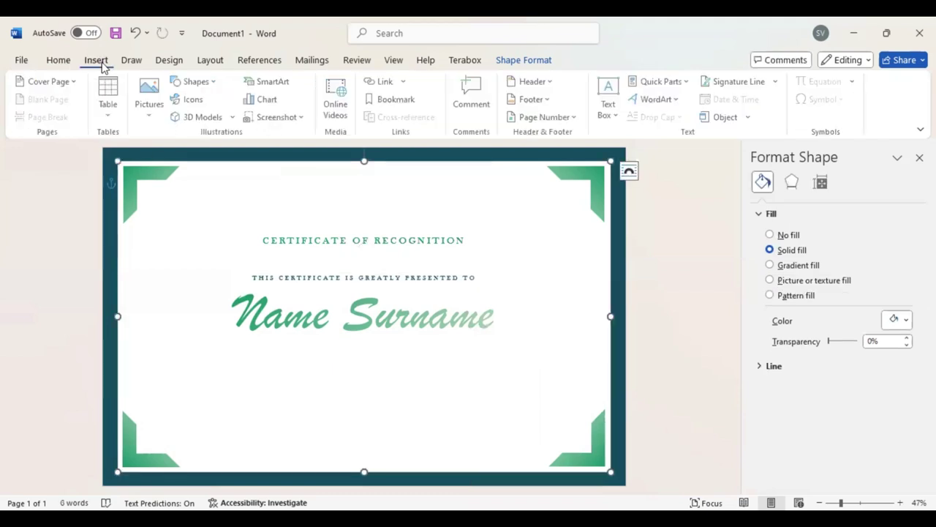
Draw a text box below the name and fill it with =lorem() placeholder paragraphs
left_click(198, 81)
left_click(198, 119)
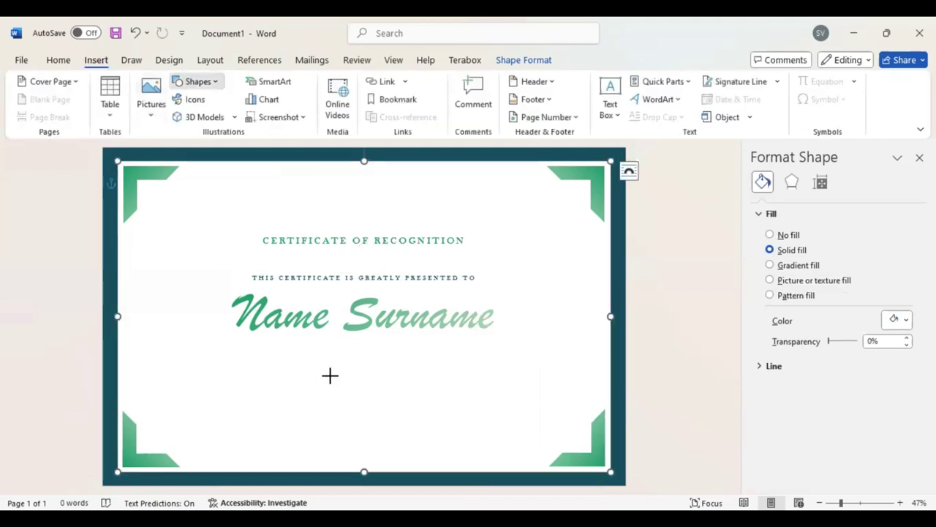
left_click_drag(272, 346, 463, 406)
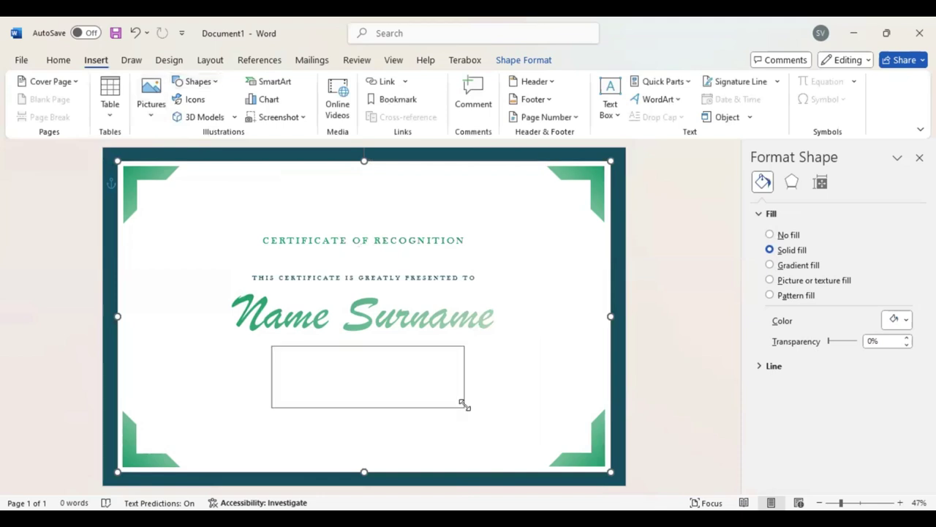
type("=lor")
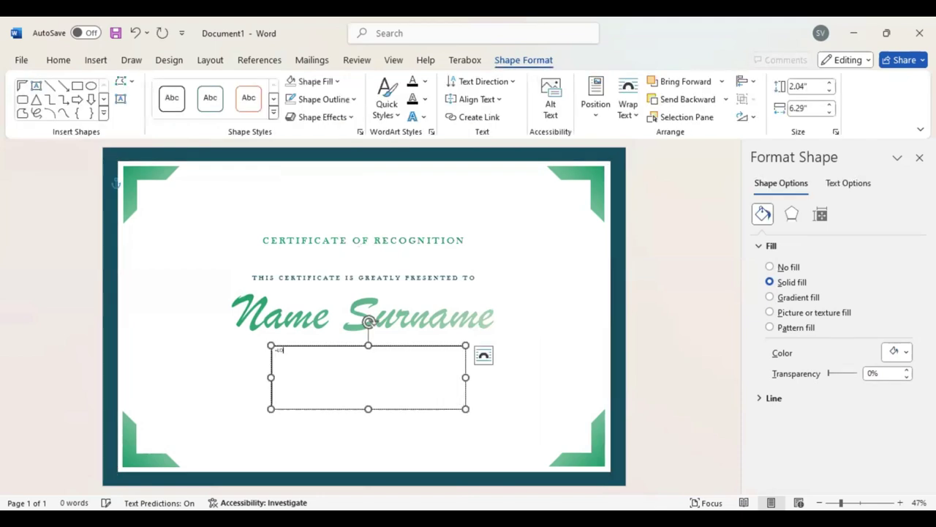
type("em ipsum do")
key("Return")
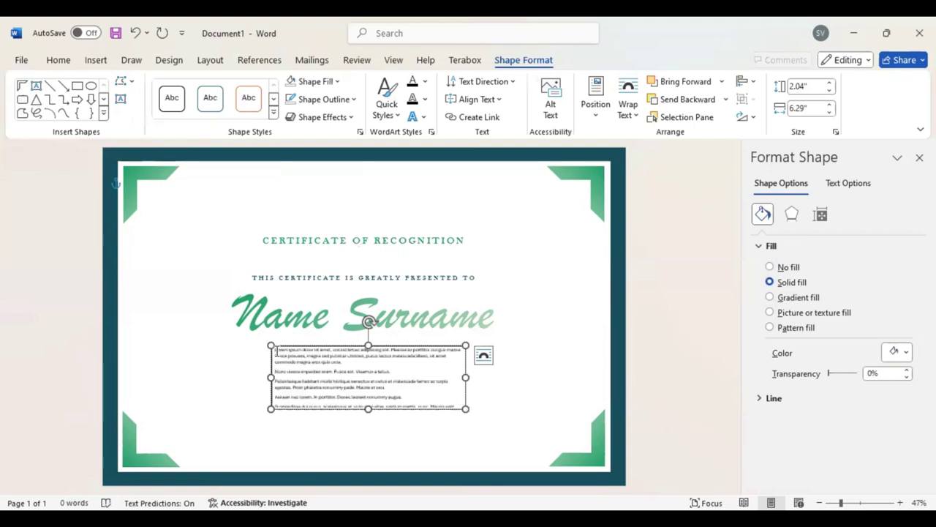
Centre the placeholder paragraphs and set them in 22 pt Baskerville Old Face
key("ctrl+a")
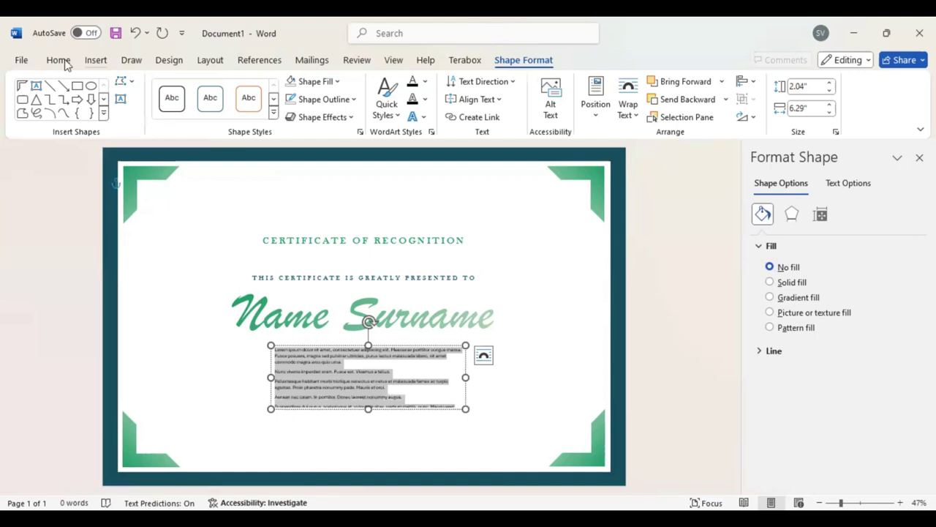
key("alt+n")
key("alt+h")
key("ctrl+e")
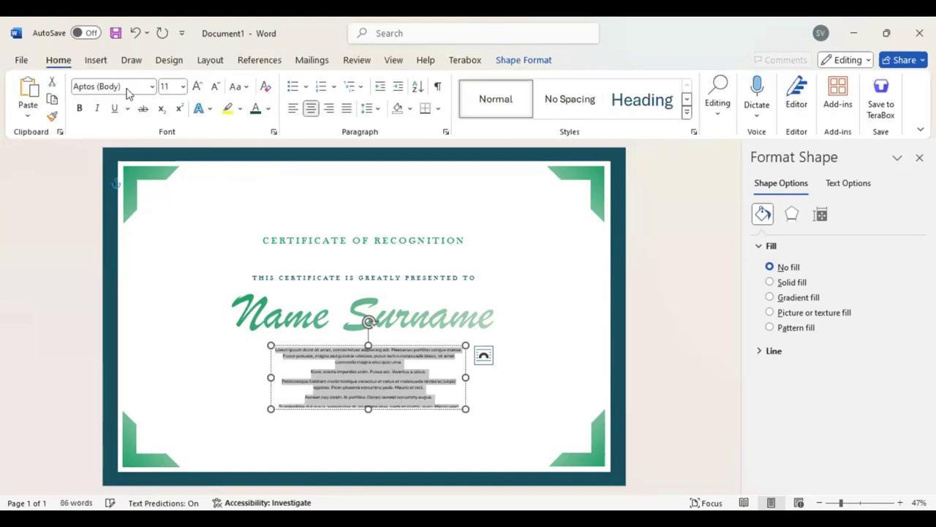
left_click(125, 90)
type("Brush Script MT")
type("Baskerville Old Face")
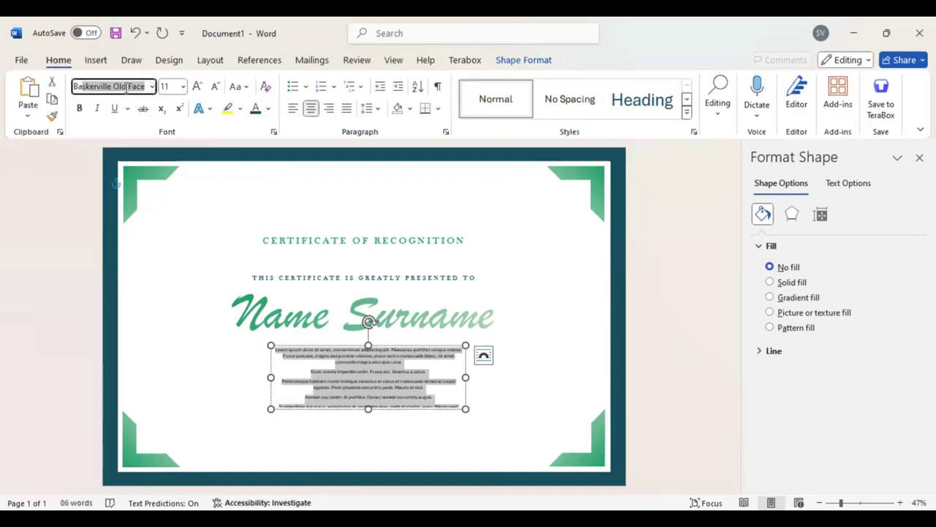
key("Return")
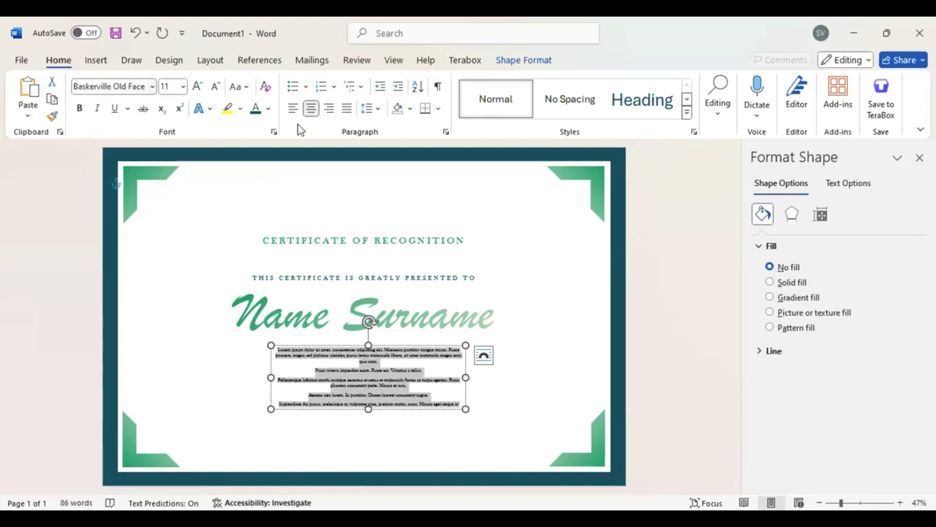
left_click(197, 88)
left_click(198, 88)
left_click(197, 88)
left_click(198, 88)
left_click(197, 88)
left_click(197, 88)
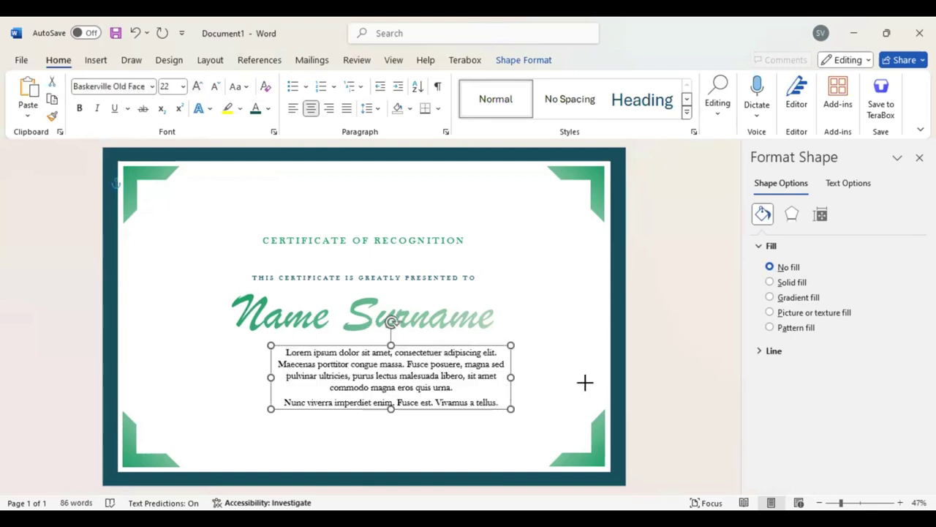
Try widening the body text box, then revert it to its original width
left_click_drag(587, 382, 587, 381)
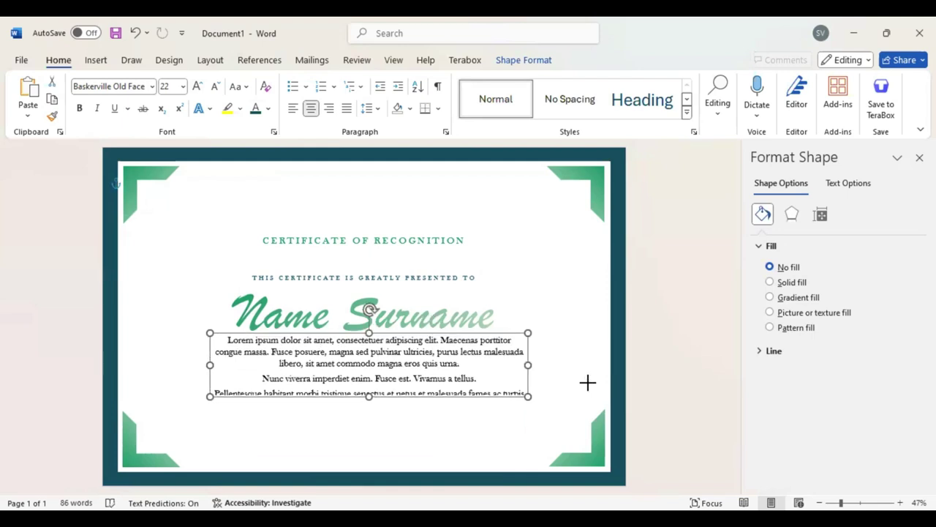
key("ctrl+z")
key("ctrl+z")
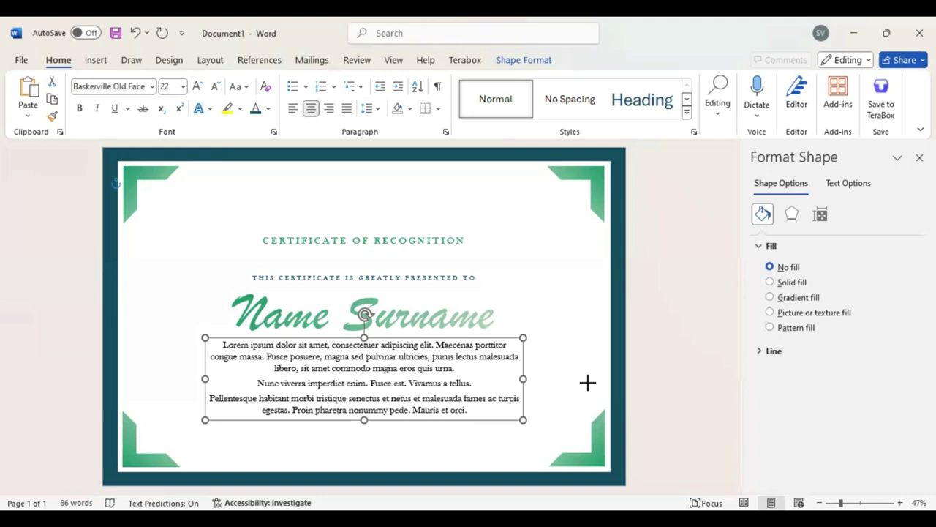
key("ctrl+y")
key("ctrl+y")
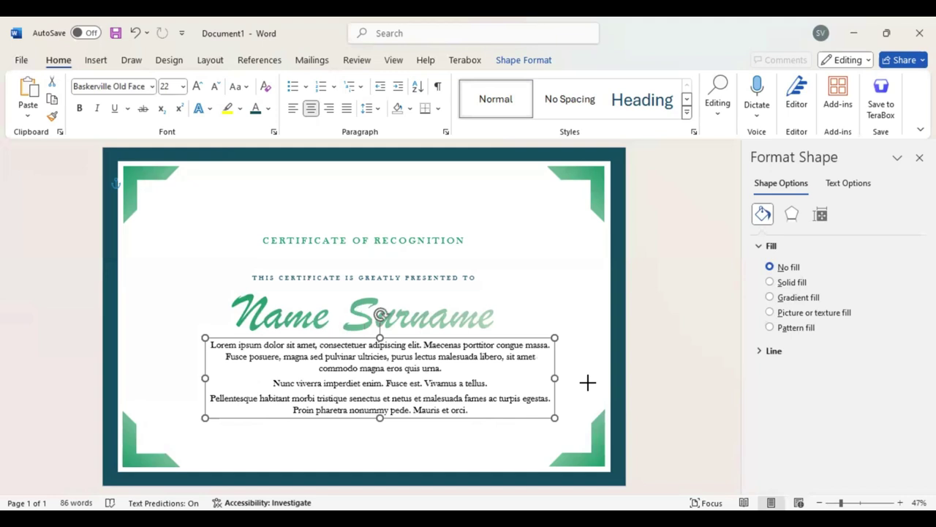
key("ctrl+z")
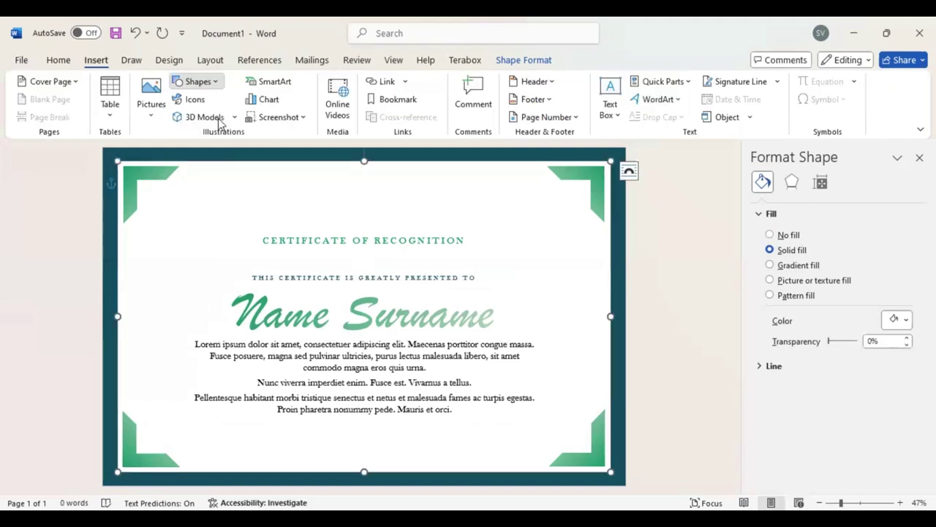
Draw a short Dark Green signature line at bottom left and place a copy at bottom right
left_click_drag(173, 448, 246, 449)
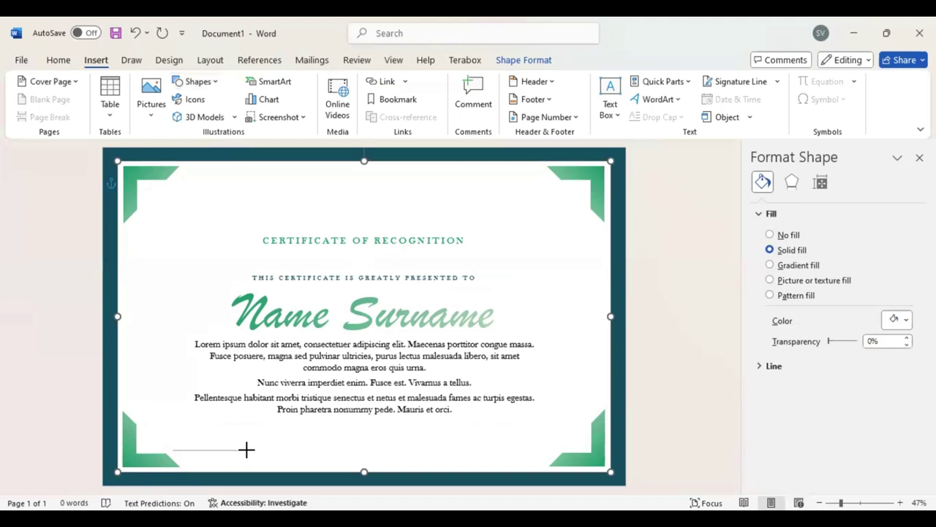
left_click_drag(246, 449, 247, 447)
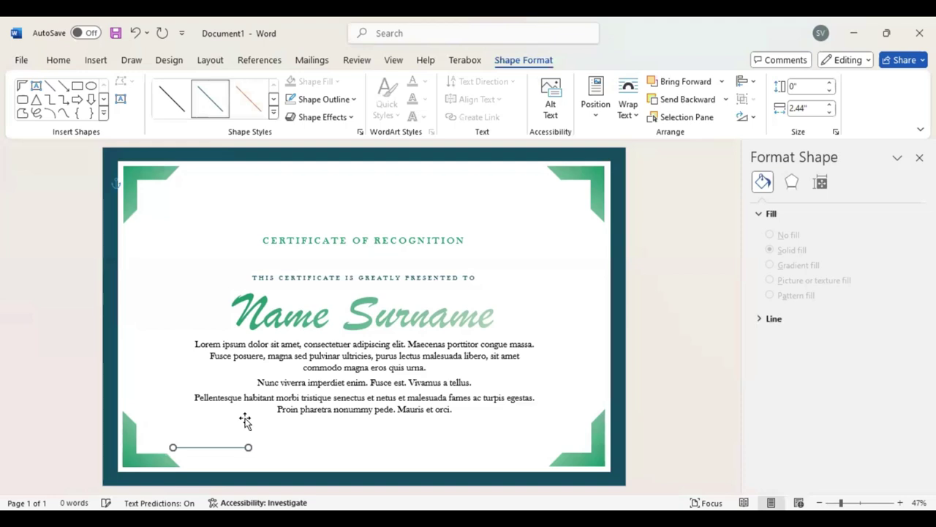
left_click(355, 99)
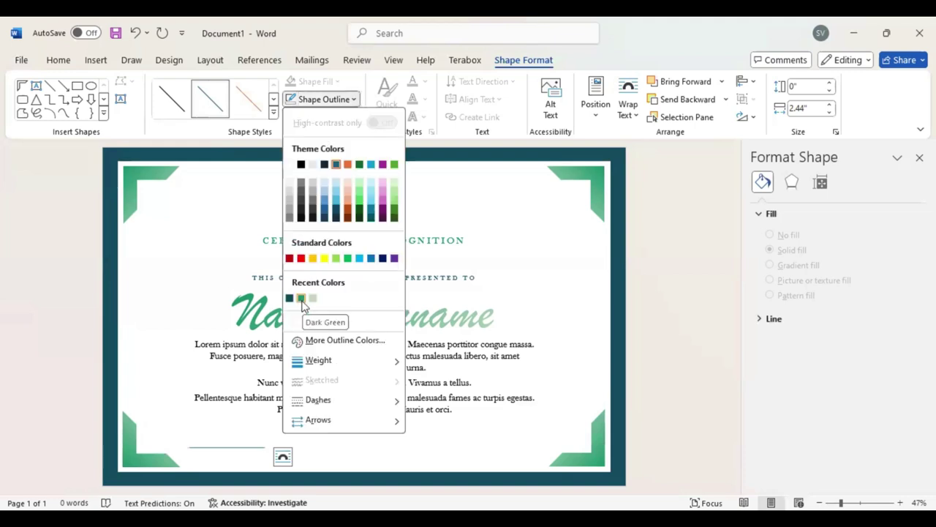
left_click(344, 379)
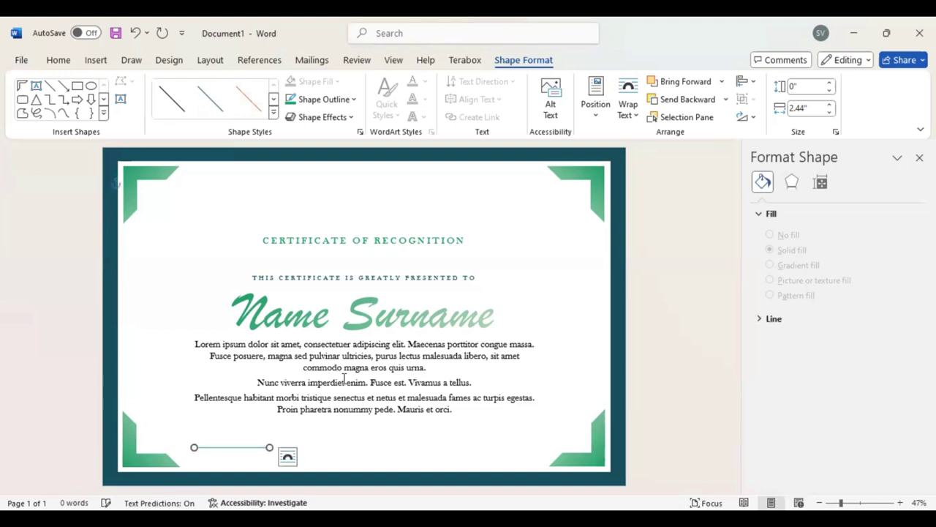
key("Right")
key("Right")
key("Right")
key("Right")
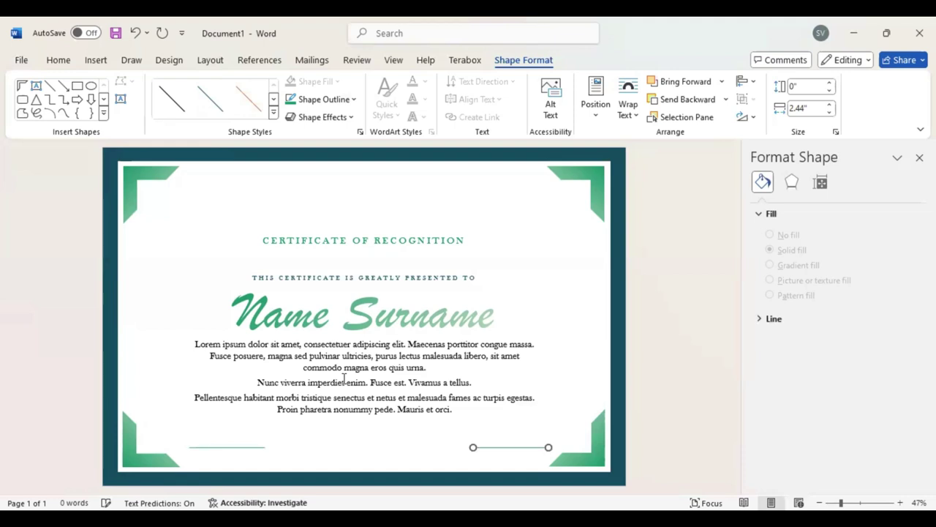
key("Left")
key("Left")
key("Left")
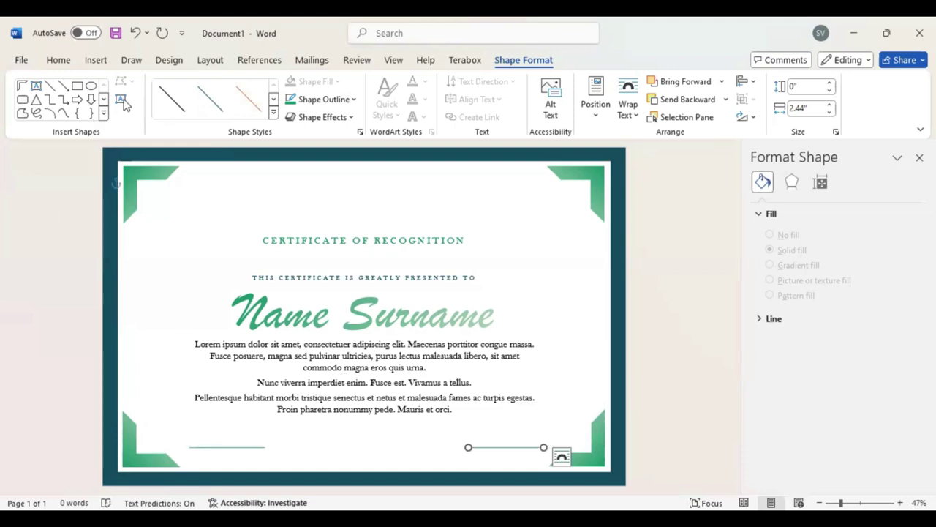
Draw a small text box under the left signature line and type 'Date'
left_click(122, 100)
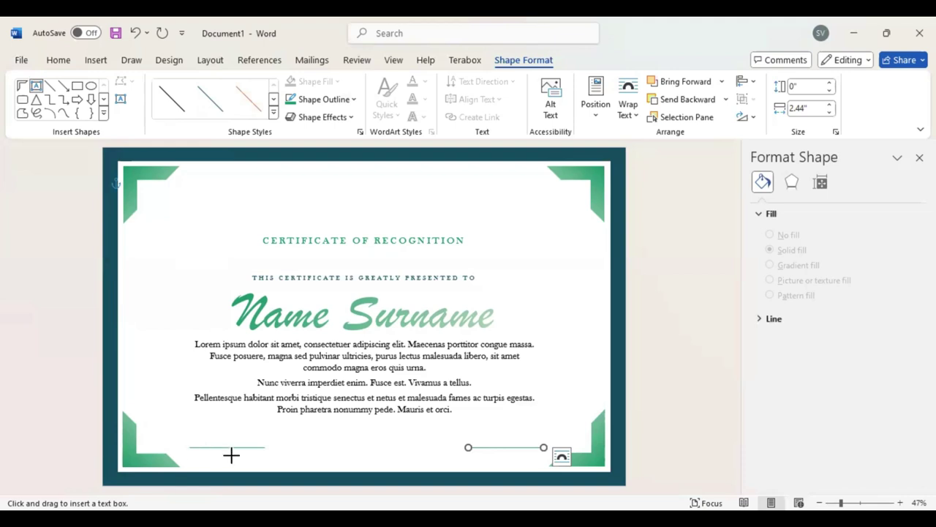
left_click_drag(196, 448, 255, 465)
type("Date")
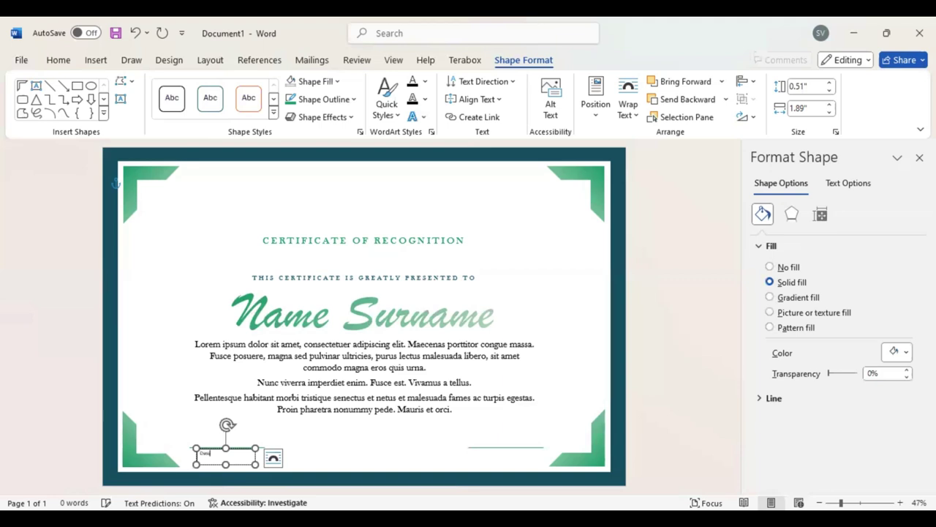
double_click(202, 455)
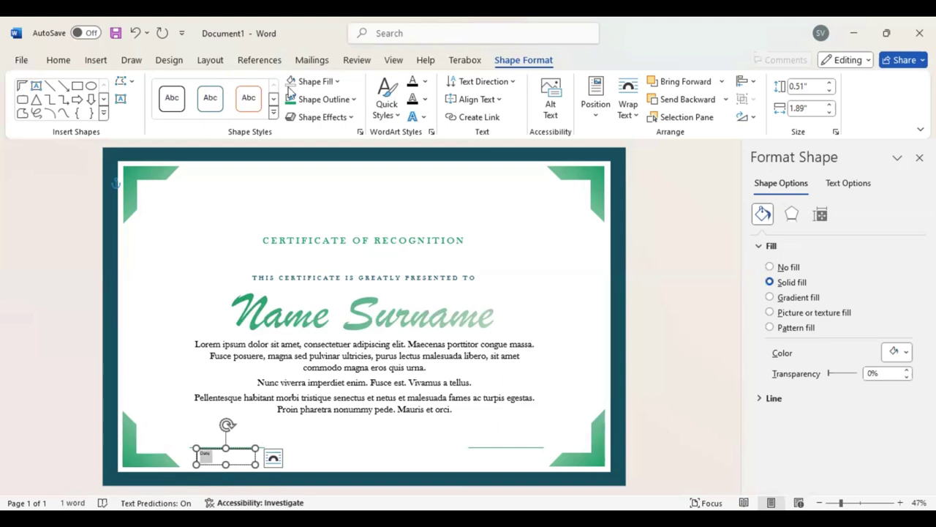
Format the Date label as green 14 pt Baskerville Old Face capitals
left_click(61, 65)
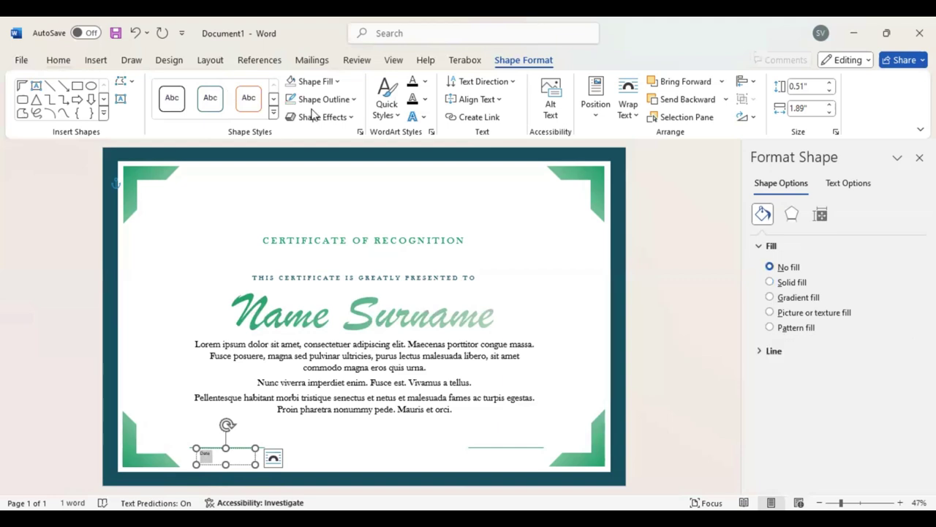
left_click(138, 85)
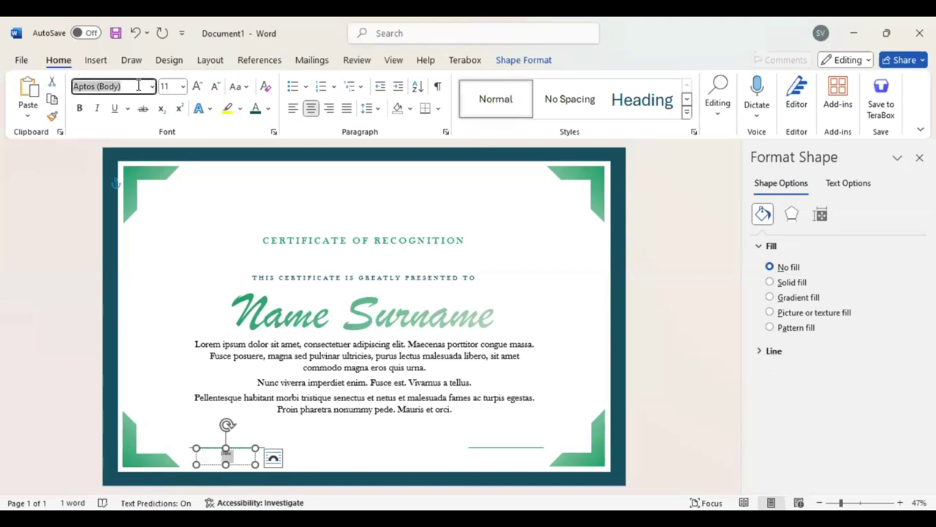
type("Baskerville Old Face")
key("Return")
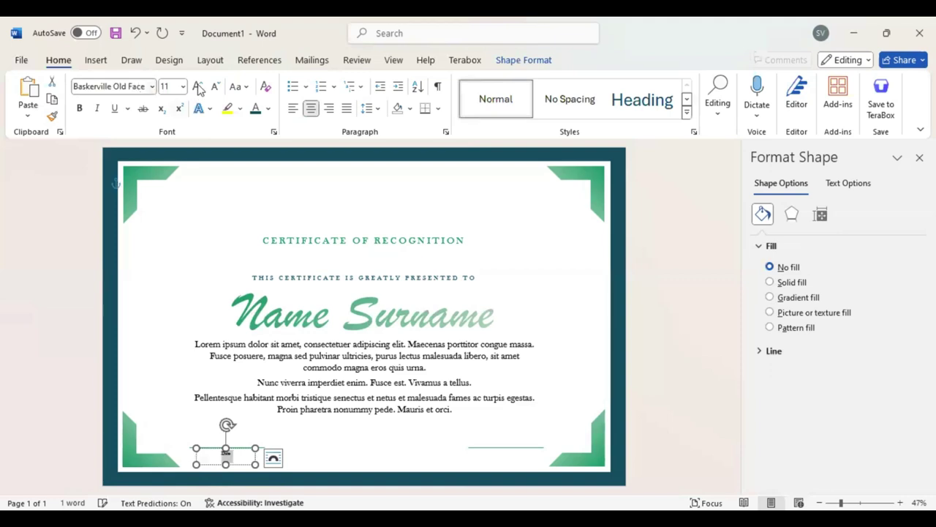
left_click(197, 86)
left_click(197, 86)
key("ctrl+shift+a")
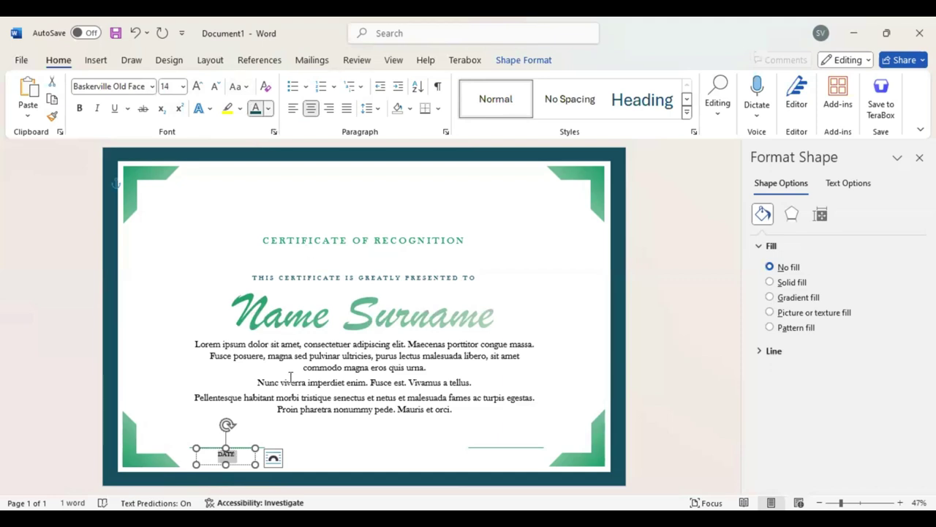
left_click(239, 467)
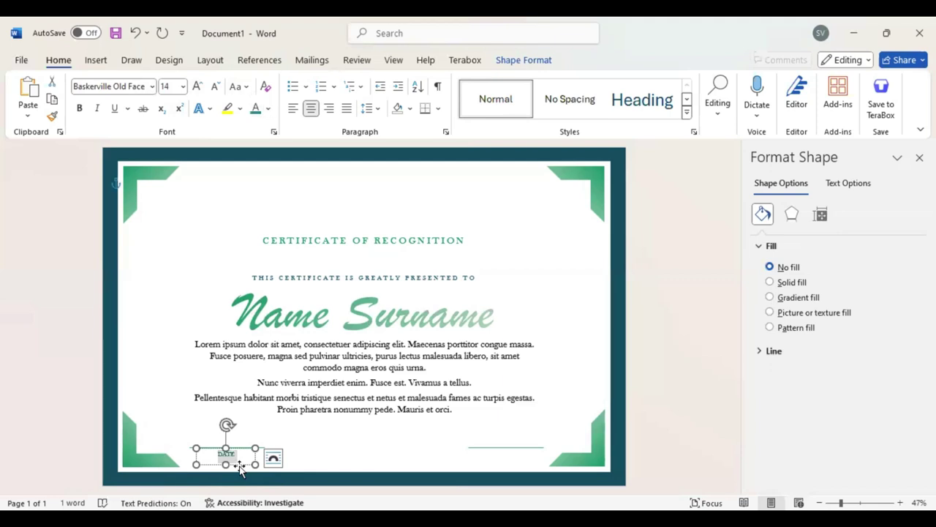
left_click(240, 467)
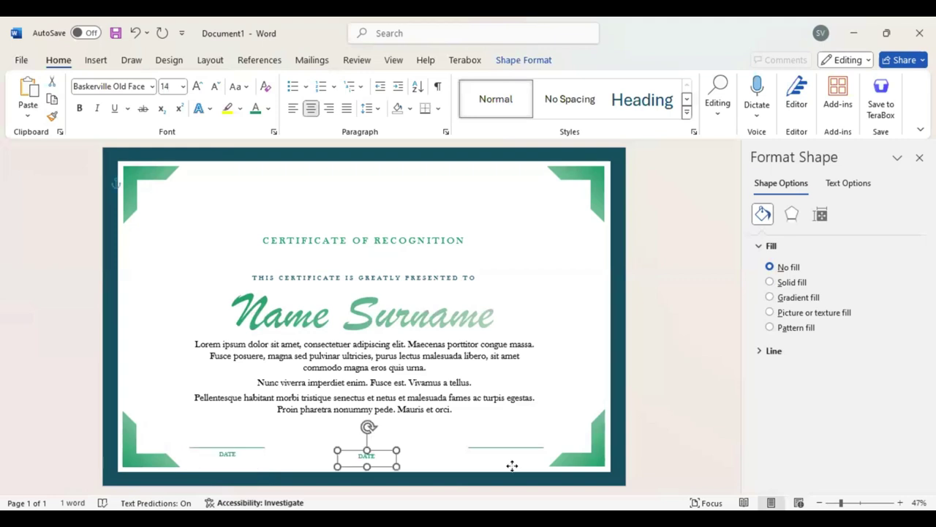
Place a copy of the DATE caption under the right line and change it to SIGNATURE
left_click_drag(247, 474, 525, 465)
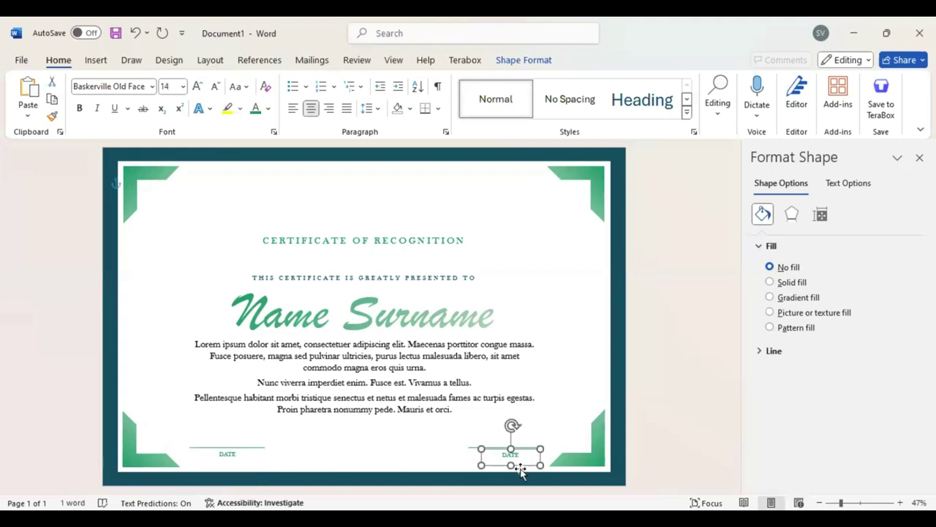
key("Up")
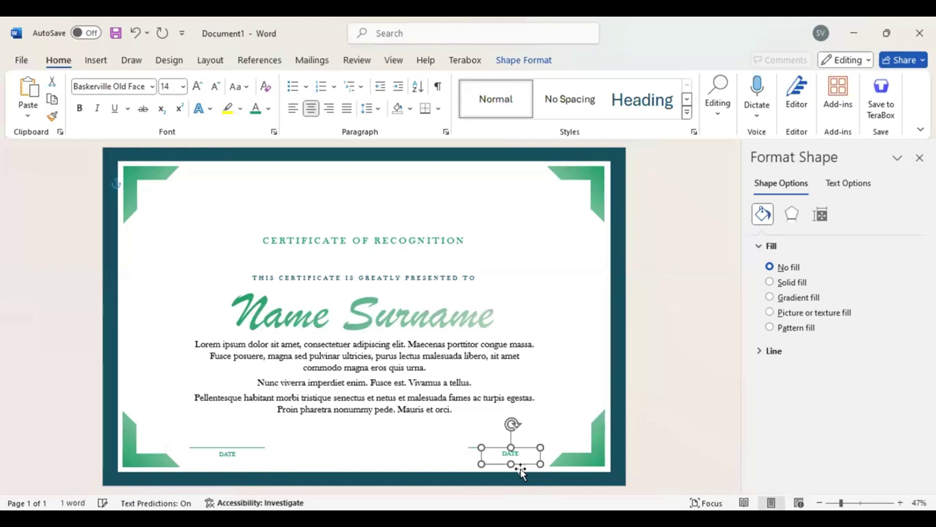
key("Left")
key("Left")
key("Delete")
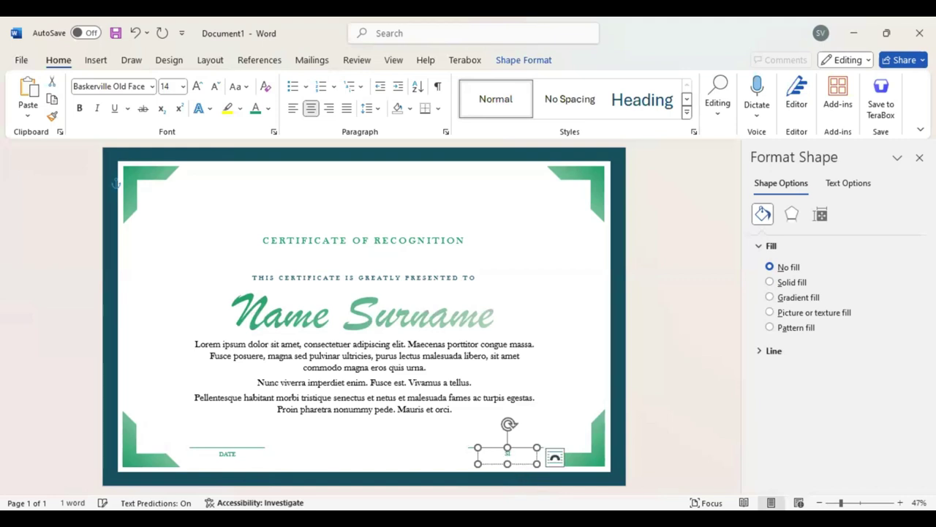
type("SIGNAT")
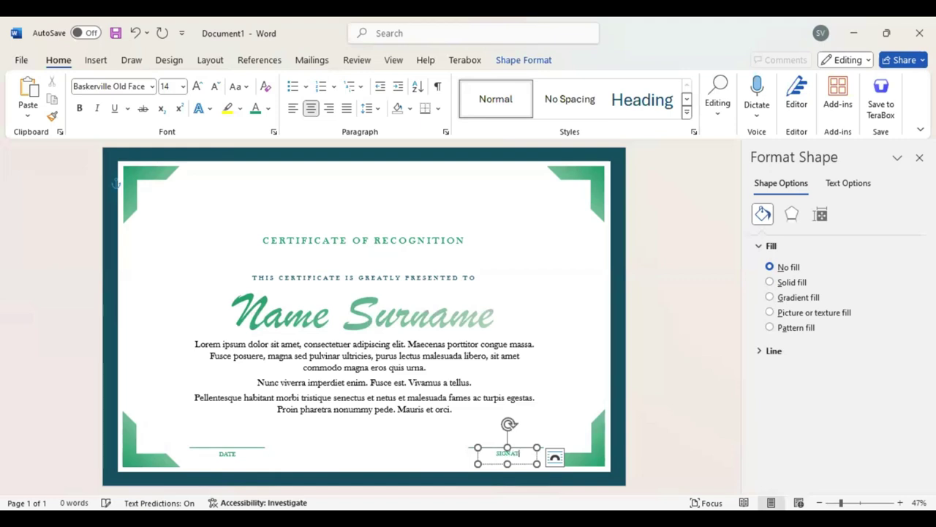
type("URE")
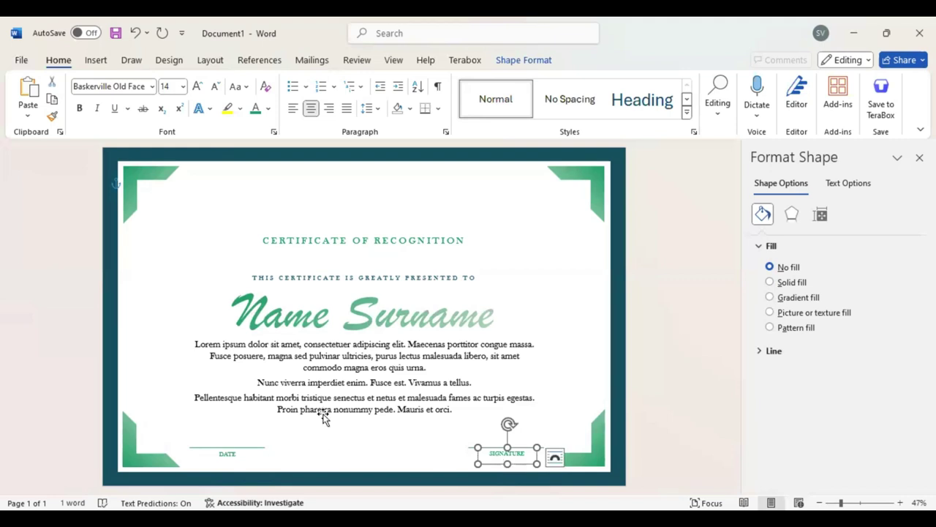
left_click(96, 63)
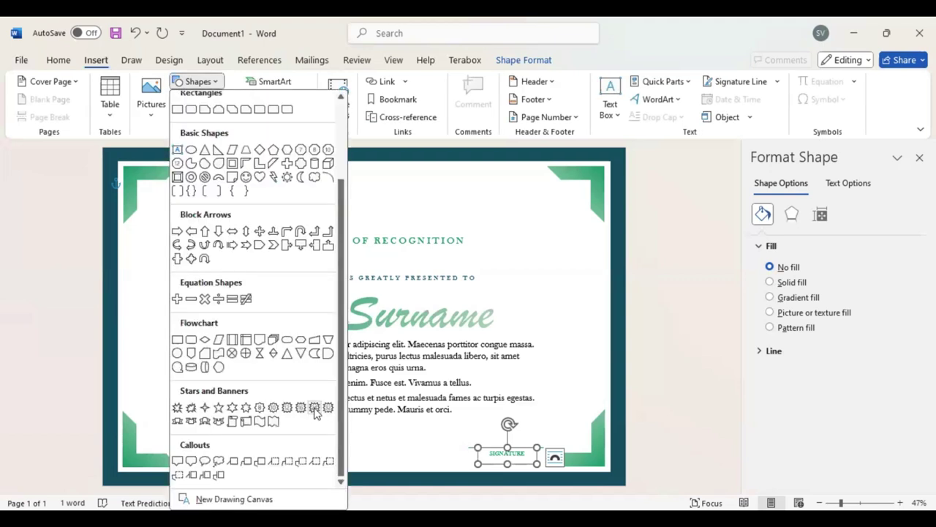
Draw a 24-point star above the title, flatten it into a scalloped seal, and position it
left_click(316, 411)
left_click(385, 230)
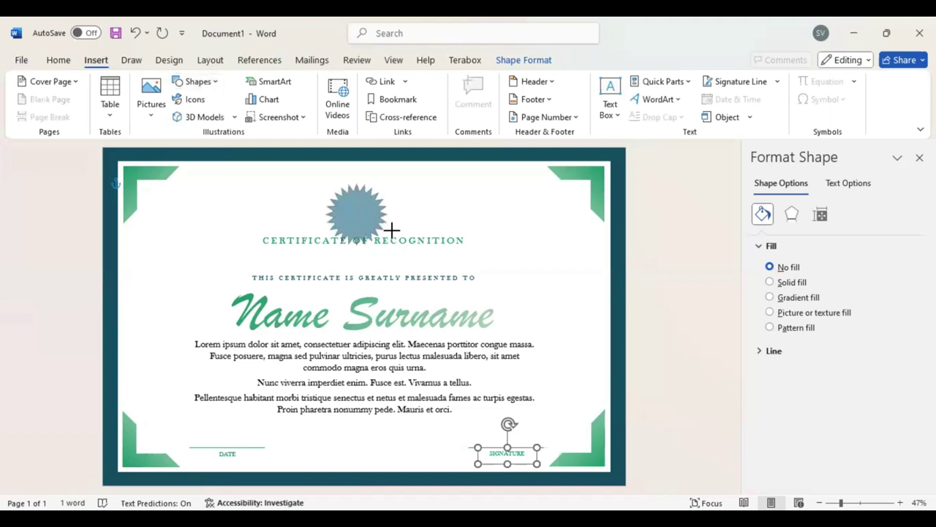
left_click_drag(392, 230, 407, 240)
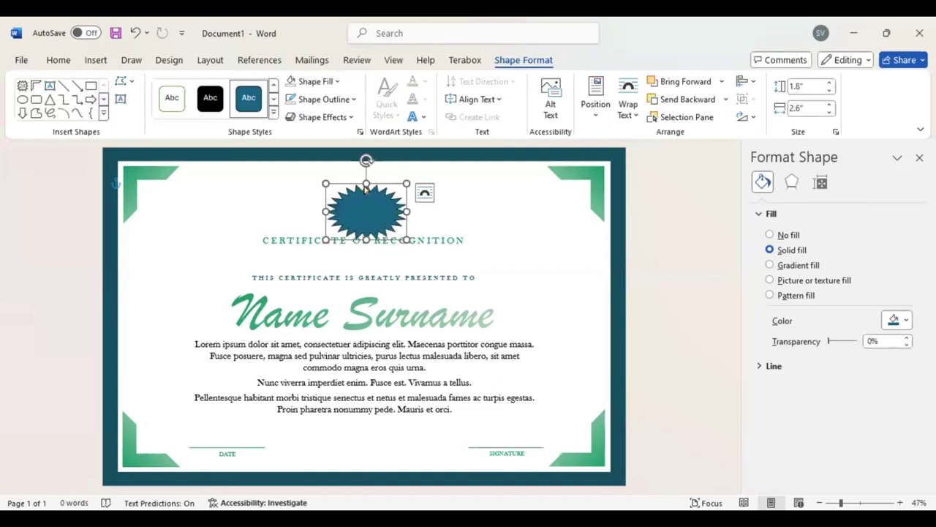
left_click_drag(366, 188, 399, 232)
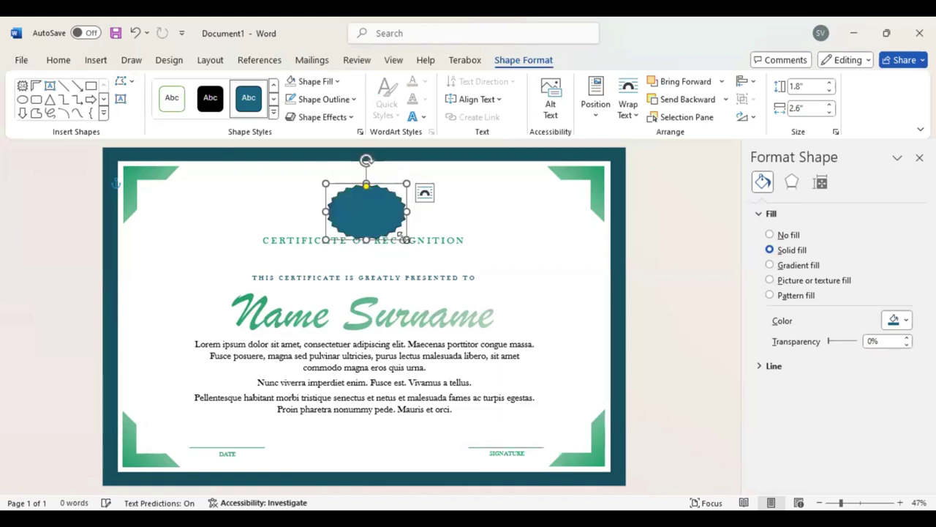
left_click_drag(406, 240, 394, 231)
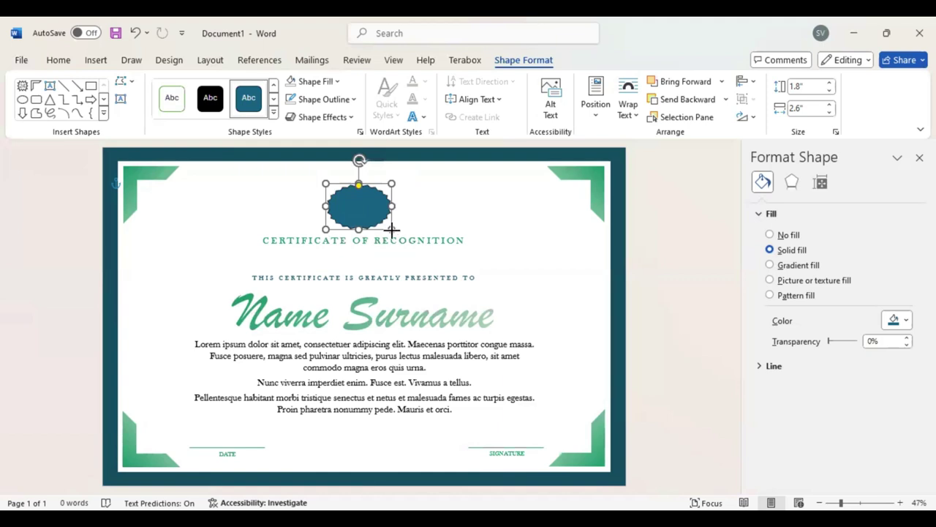
left_click_drag(382, 229, 393, 236)
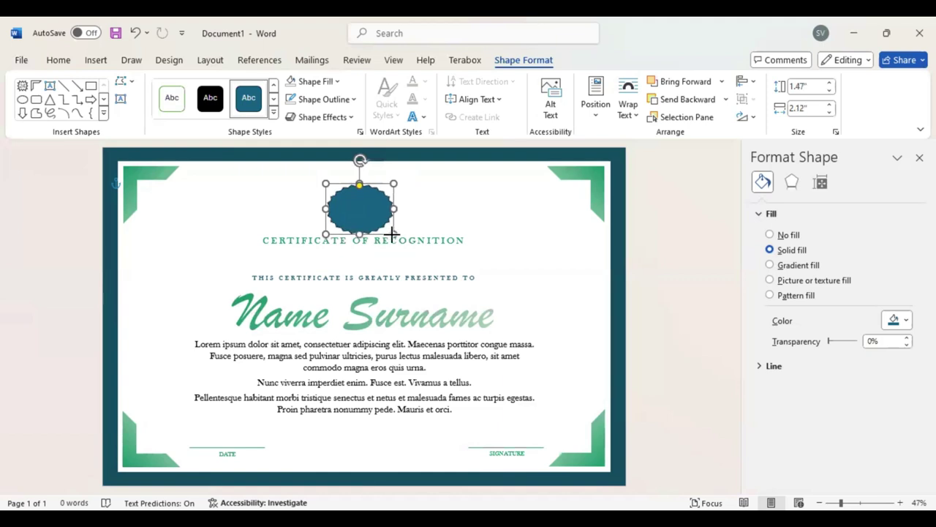
left_click_drag(362, 202, 363, 198)
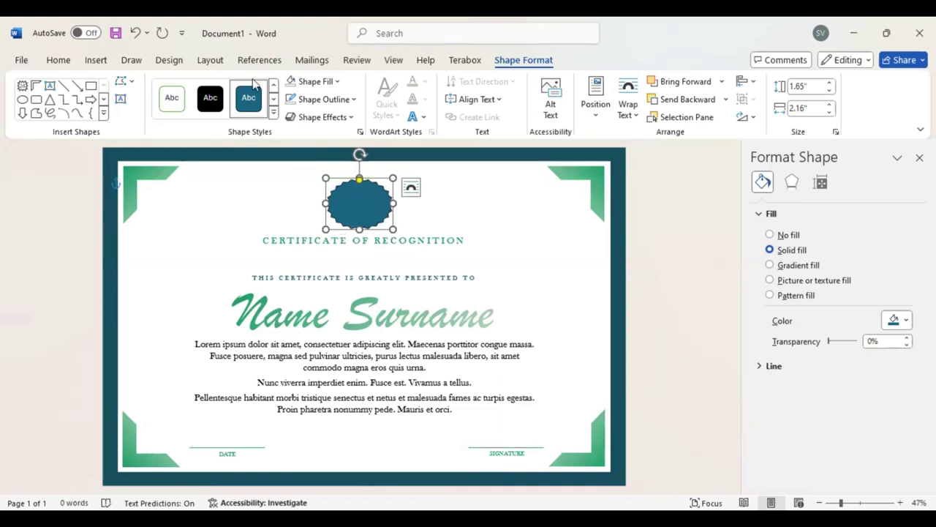
key("Up")
key("Up")
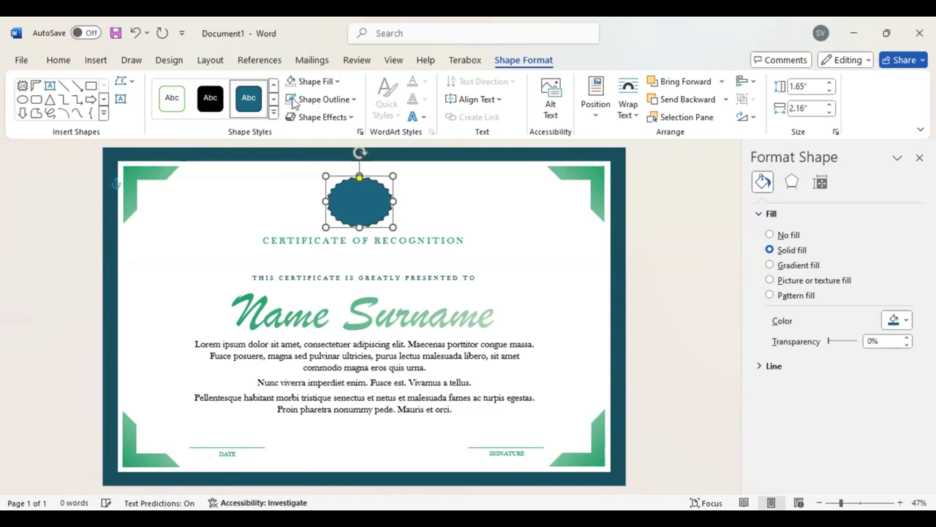
key("Up")
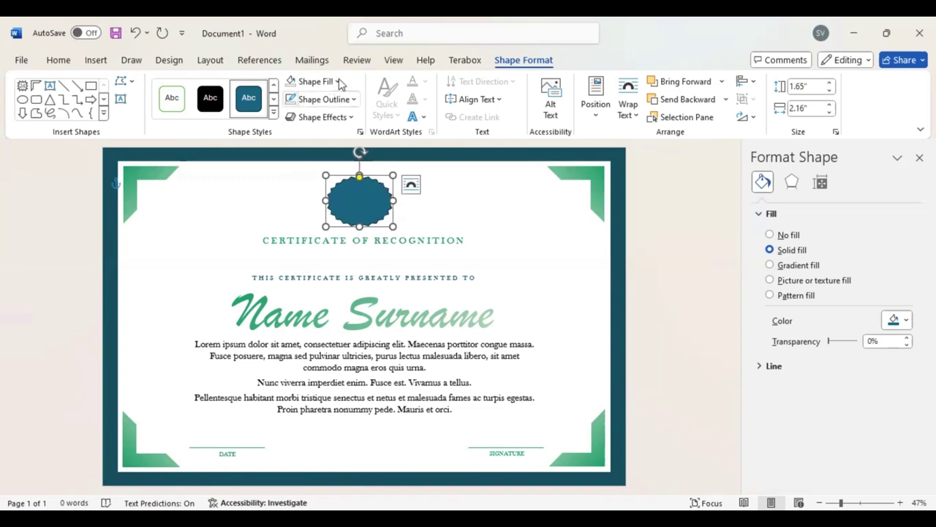
Fill the scalloped seal with dark teal
left_click(337, 81)
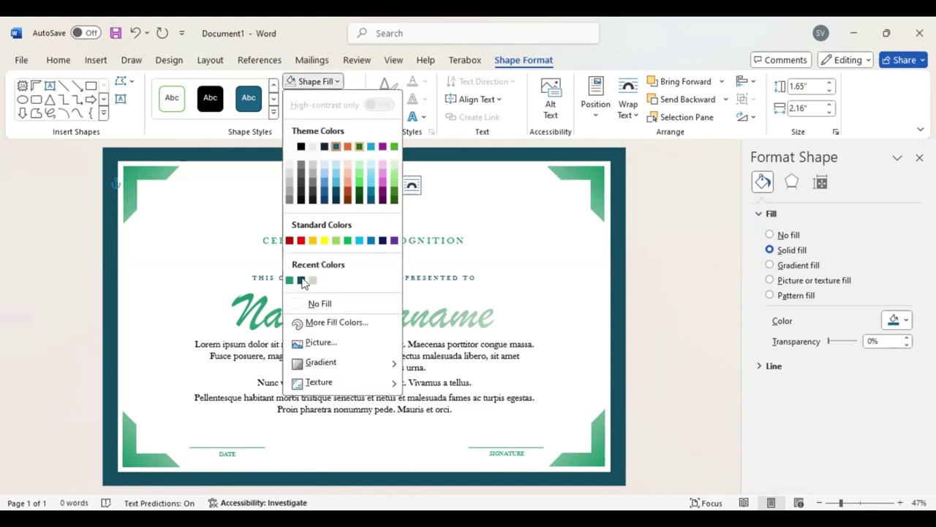
left_click(354, 101)
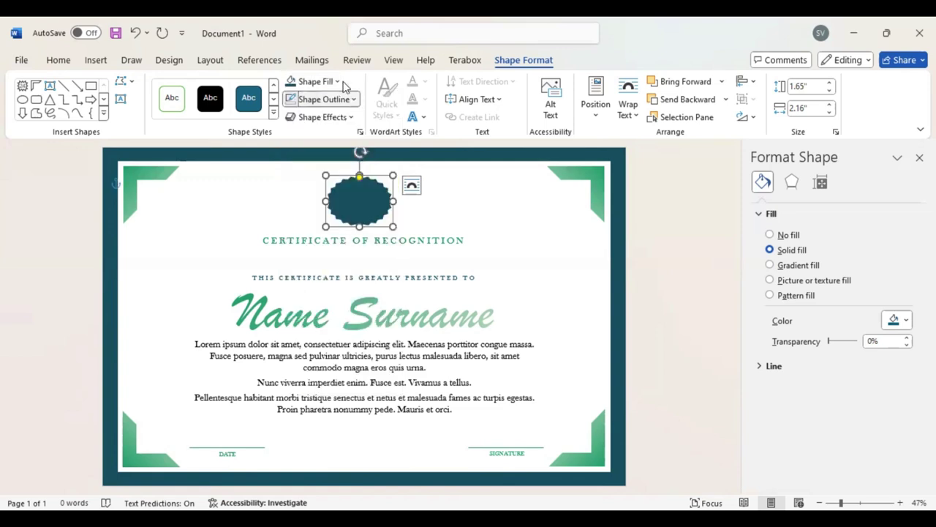
left_click(338, 82)
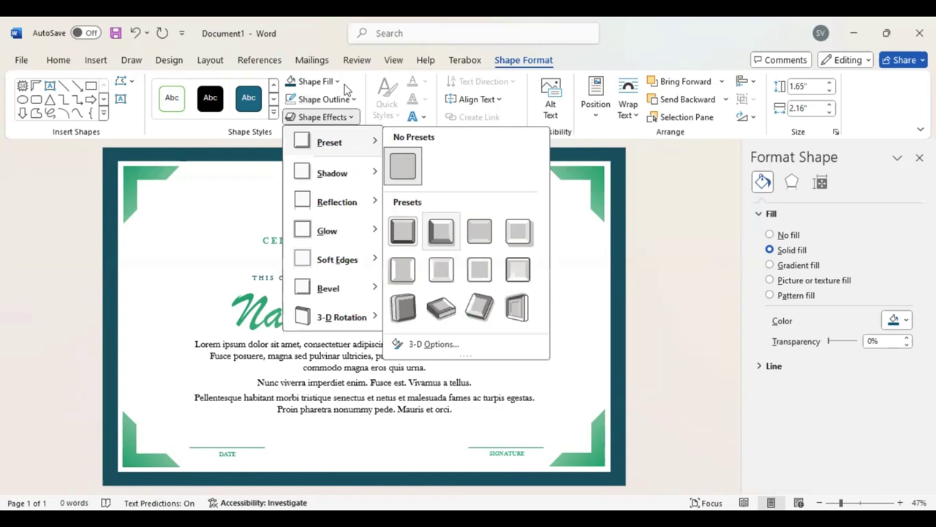
left_click(343, 85)
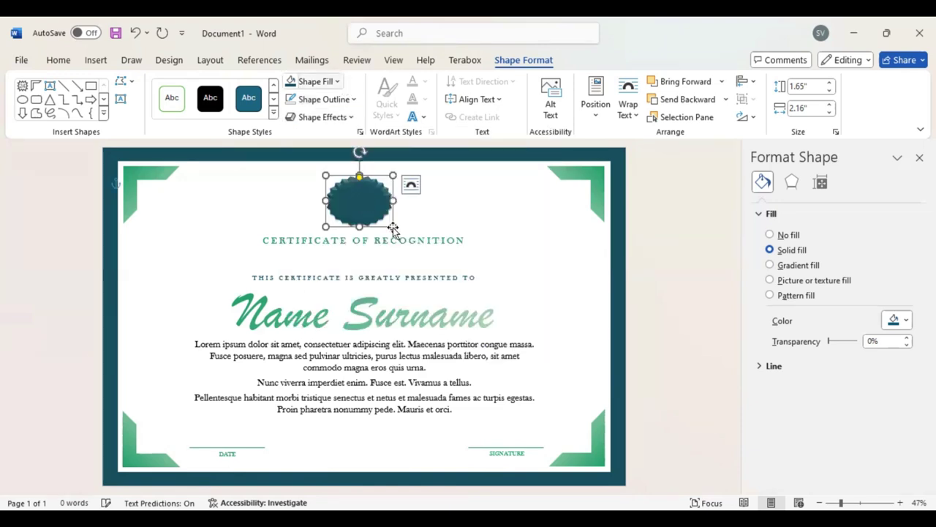
Make the duplicated seal an unfilled shape with a green outline
left_click_drag(390, 218, 393, 227)
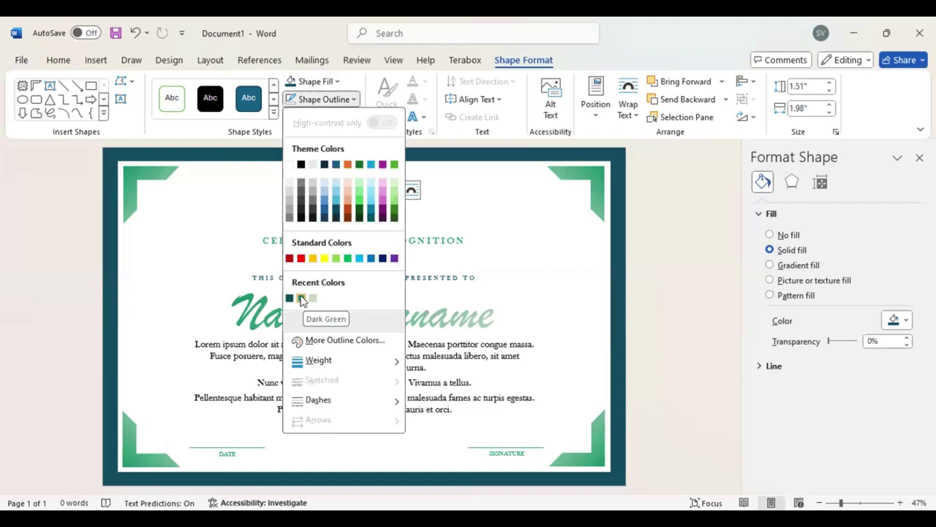
left_click(339, 80)
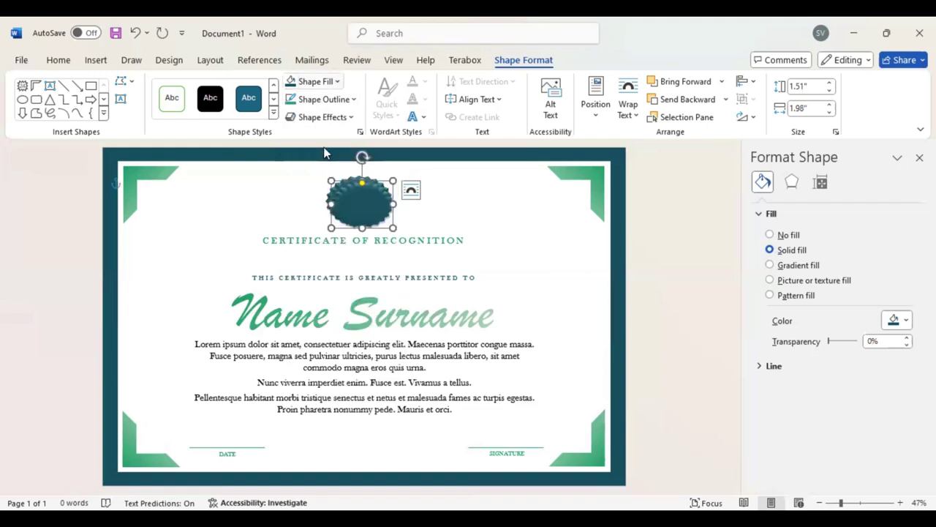
left_click(300, 307)
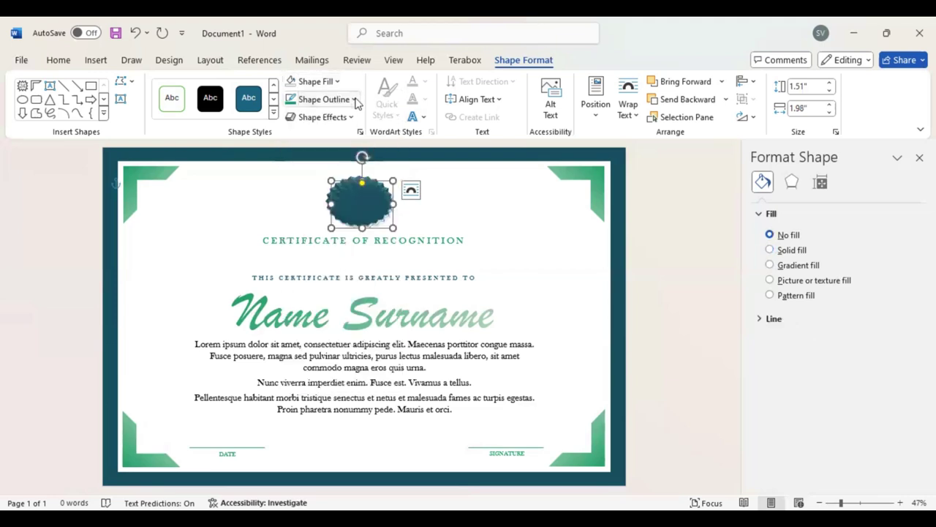
left_click(324, 98)
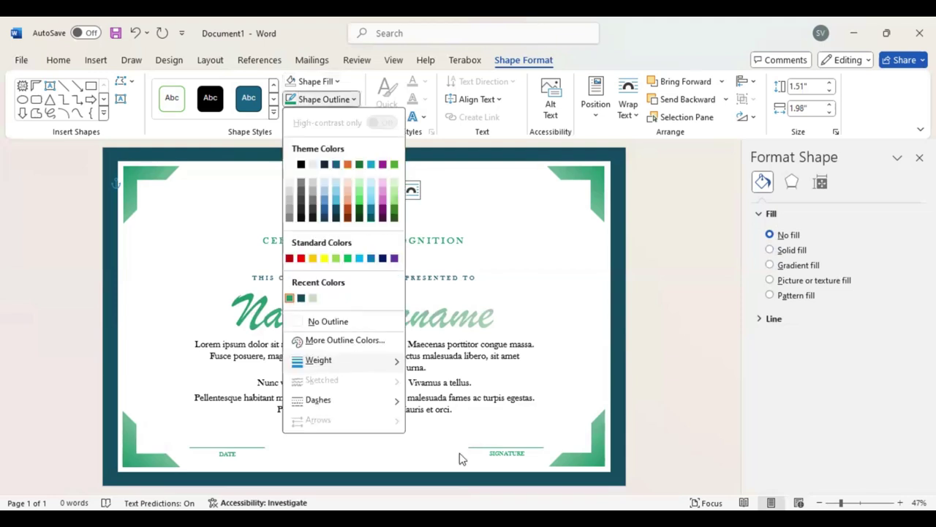
left_click(399, 232)
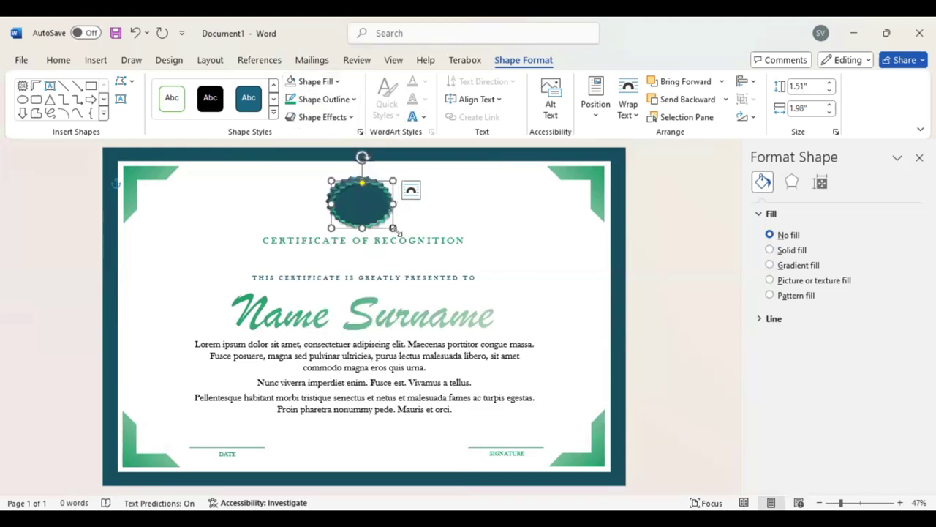
Shrink the green ring to 1.33 by 1.74 inches and centre it on the teal seal
left_click_drag(391, 223, 381, 219)
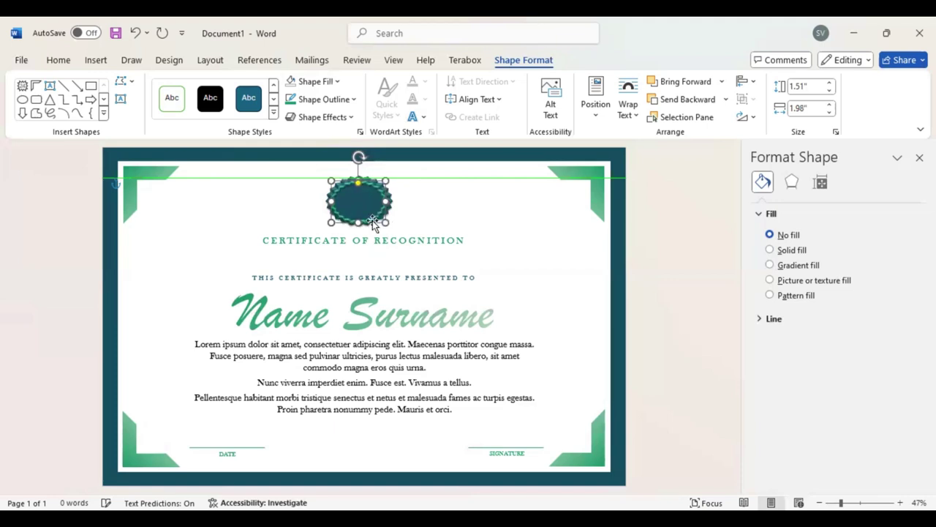
left_click_drag(380, 219, 385, 221)
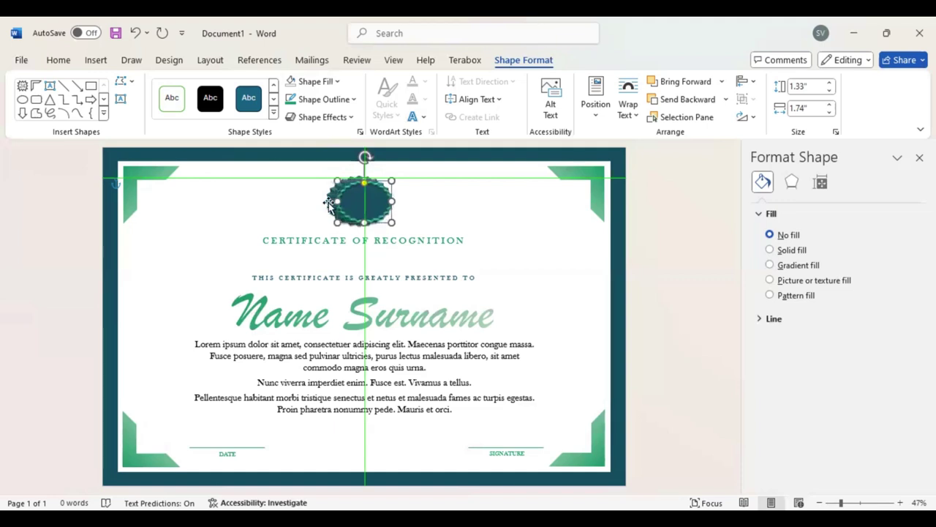
left_click_drag(329, 205, 333, 225)
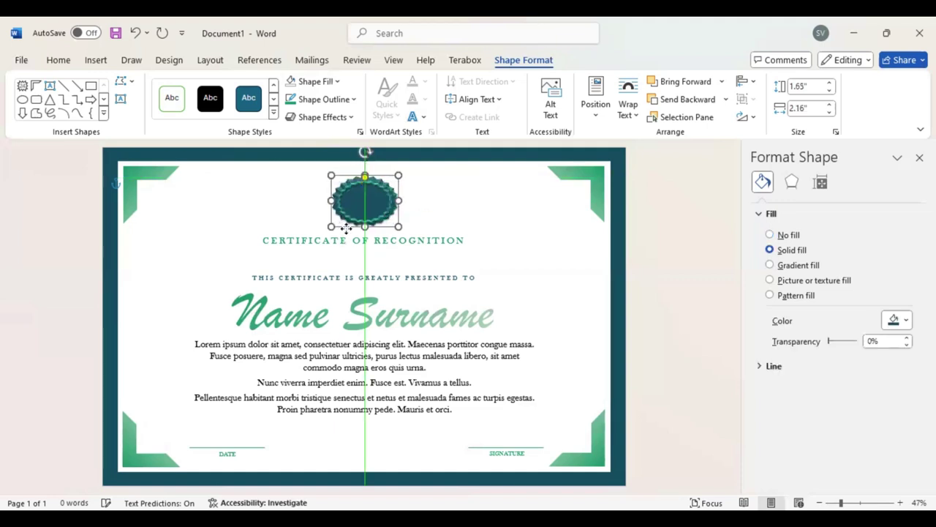
left_click_drag(345, 229, 345, 230)
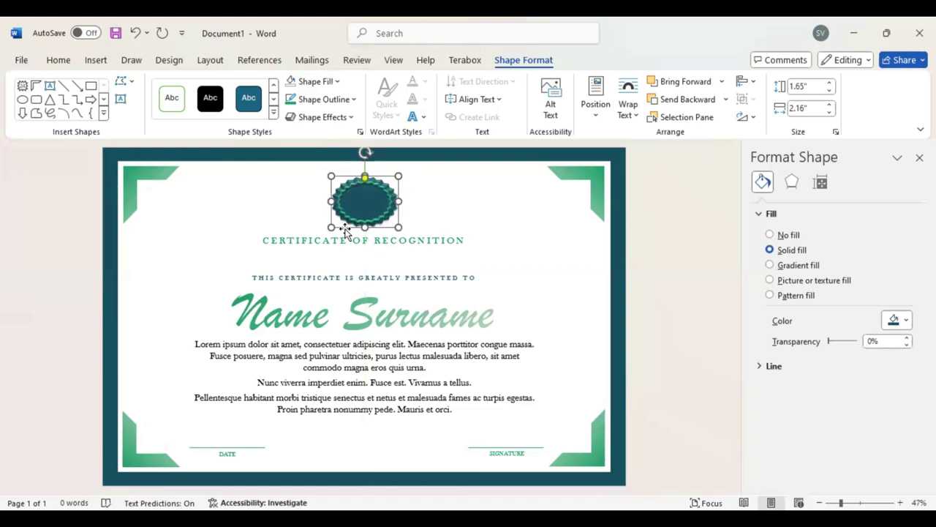